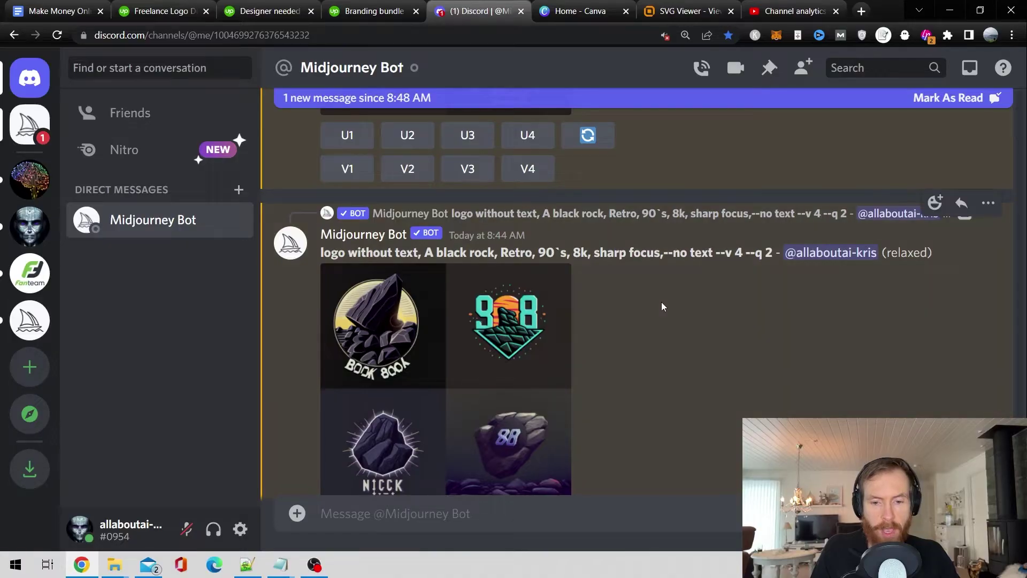
# Scroll the Midjourney Bot DM to review the black rock and purple-and-gold real estate logos.
pyautogui.scroll(-10, 661, 303)
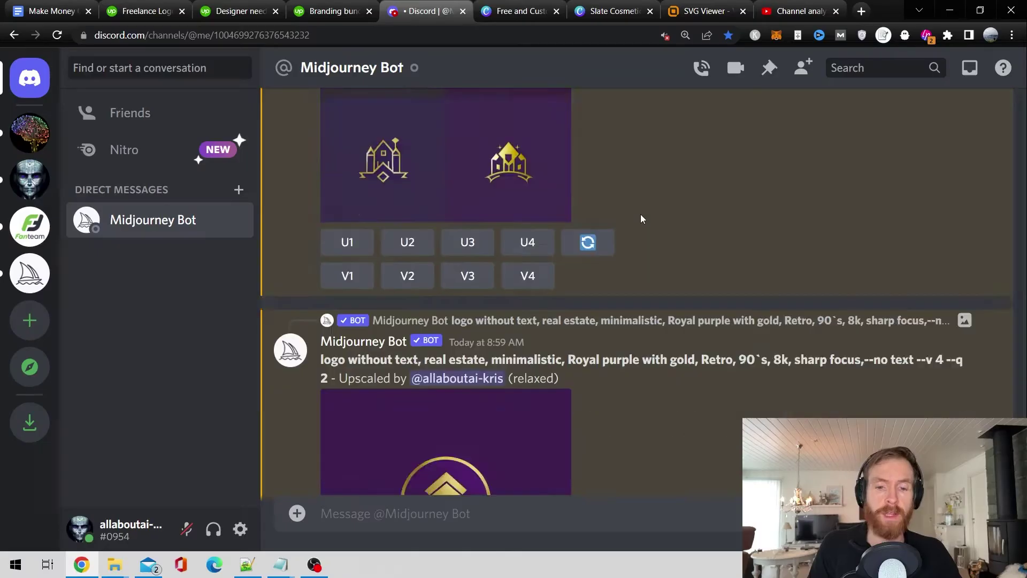
pyautogui.scroll(-4, 642, 220)
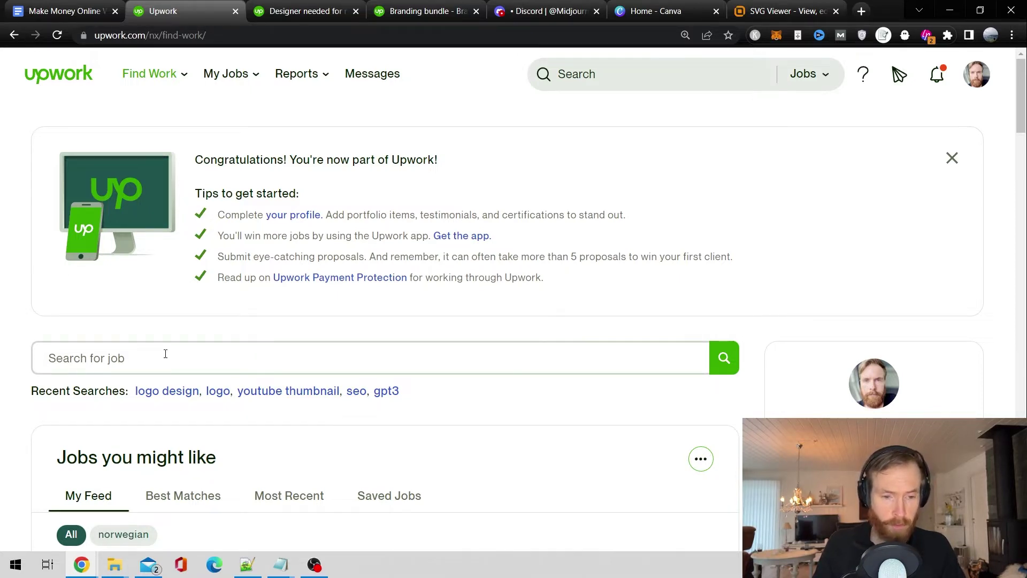
# Rerun the 'logo design' job search sorted by Newest and browse the postings.
pyautogui.click(172, 401)
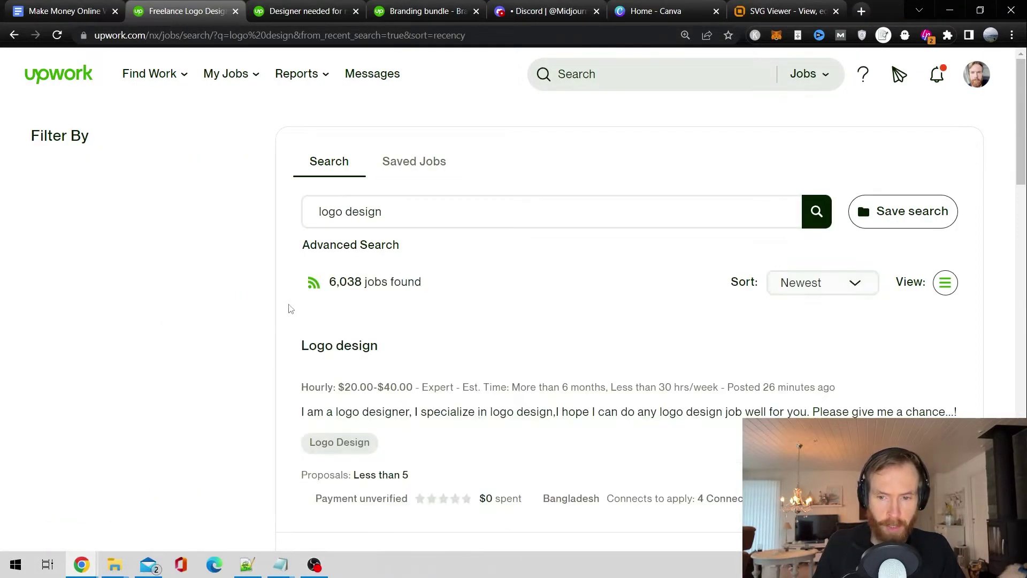
pyautogui.click(814, 286)
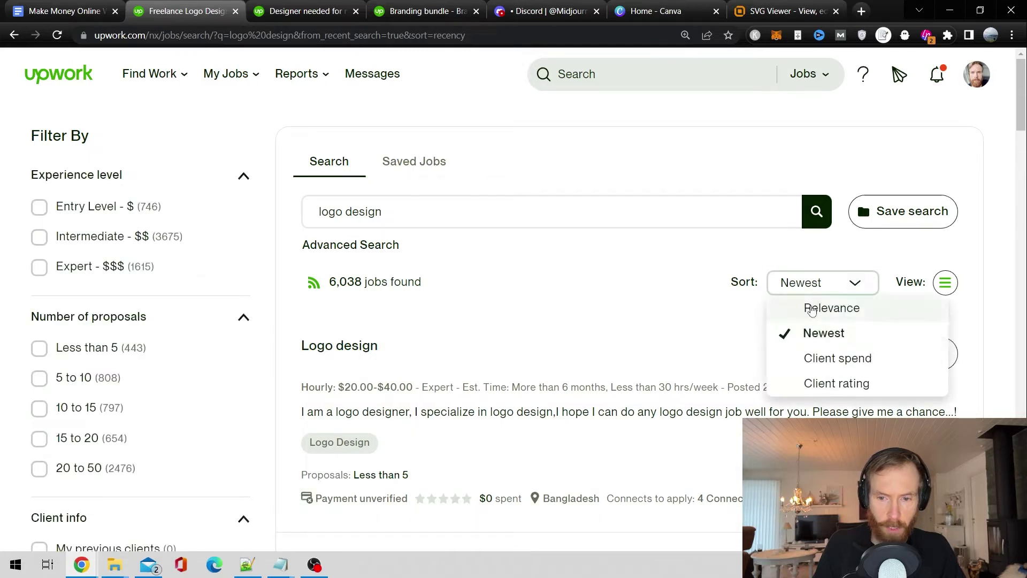
pyautogui.click(824, 333)
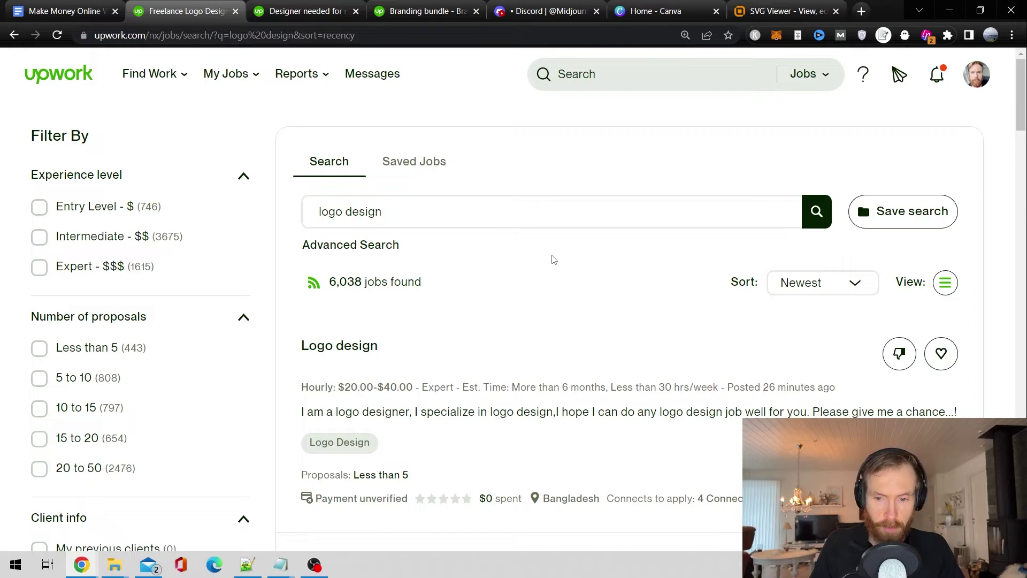
pyautogui.scroll(-10, 554, 259)
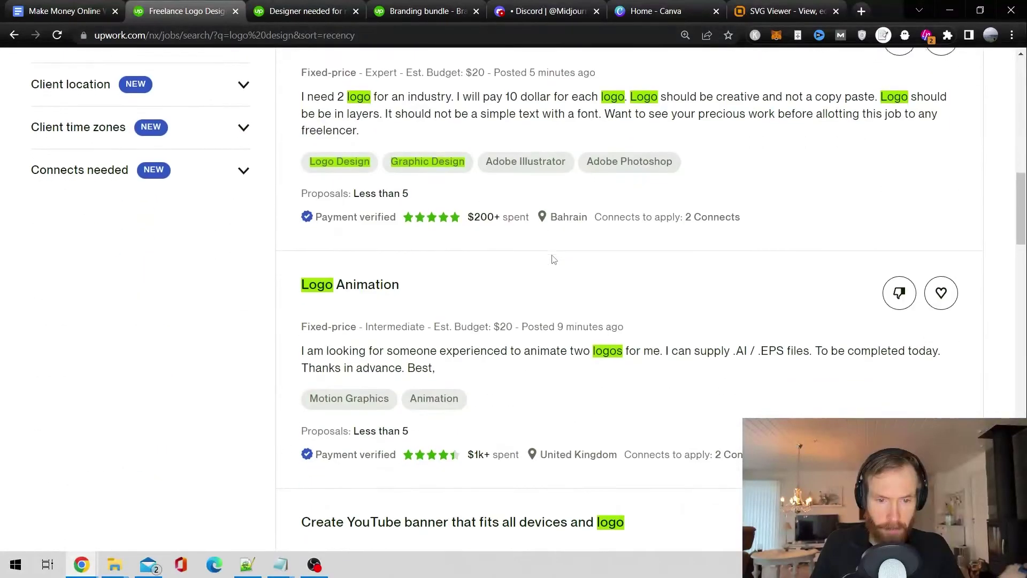
pyautogui.scroll(-4, 553, 259)
pyautogui.scroll(-4, 535, 278)
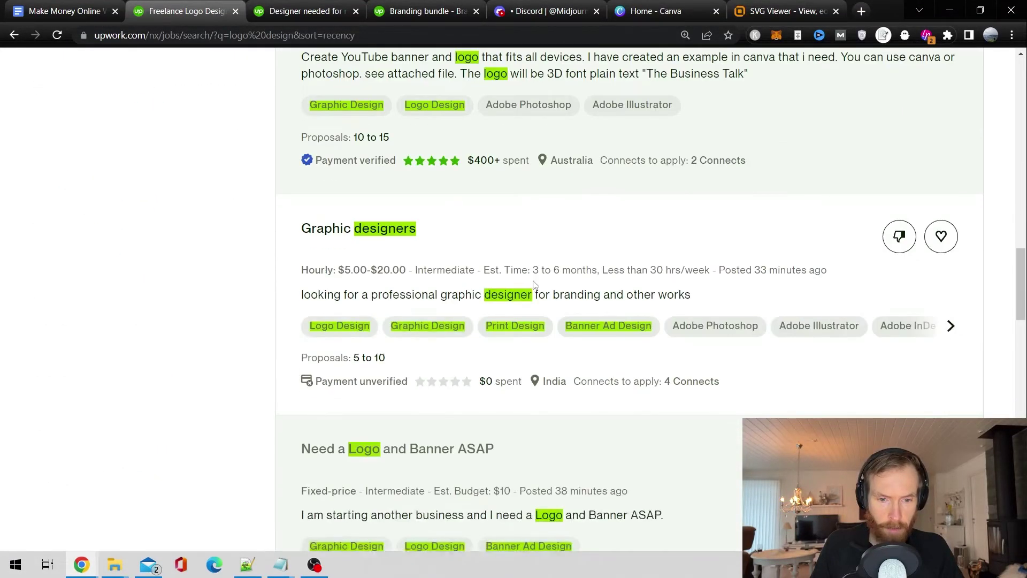
pyautogui.scroll(3, 532, 287)
pyautogui.scroll(6, 464, 280)
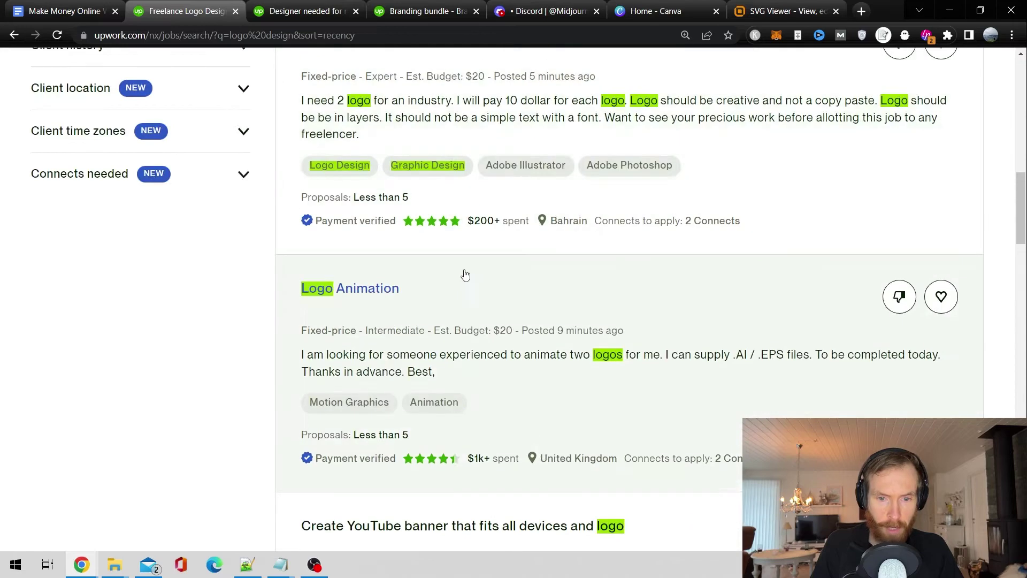
pyautogui.scroll(5, 444, 352)
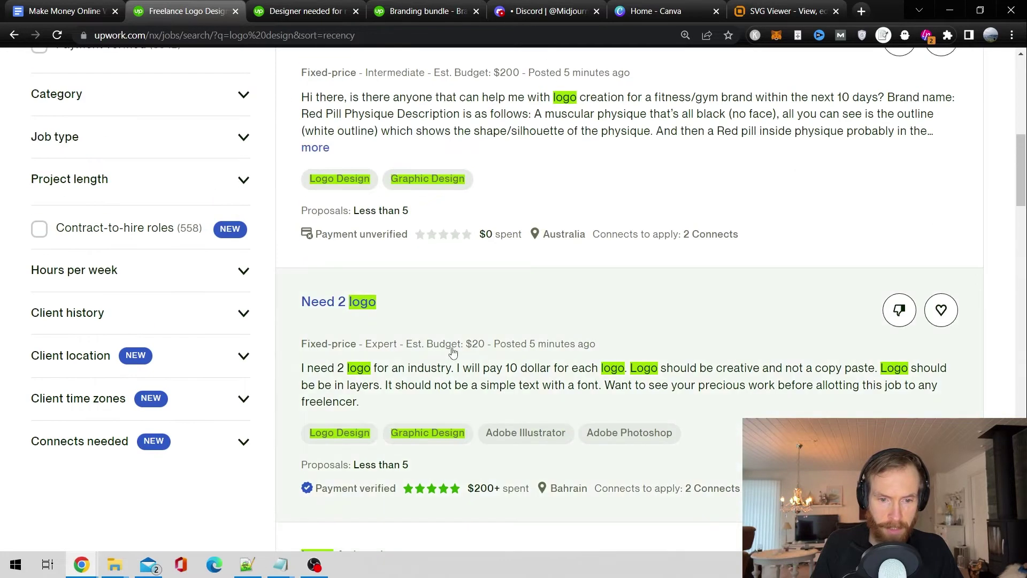
pyautogui.scroll(-12, 434, 353)
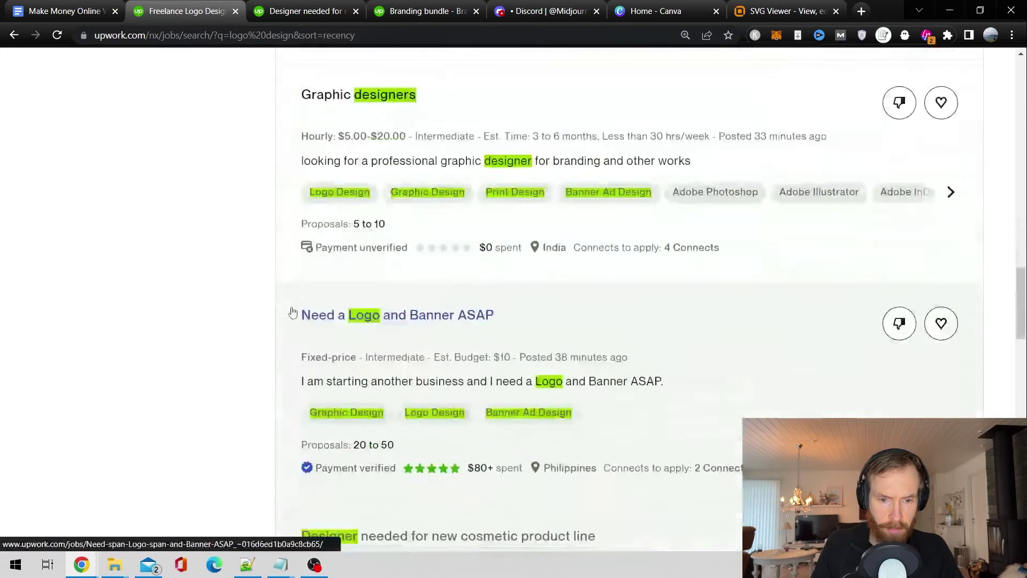
pyautogui.scroll(-6, 394, 317)
pyautogui.scroll(-4, 394, 319)
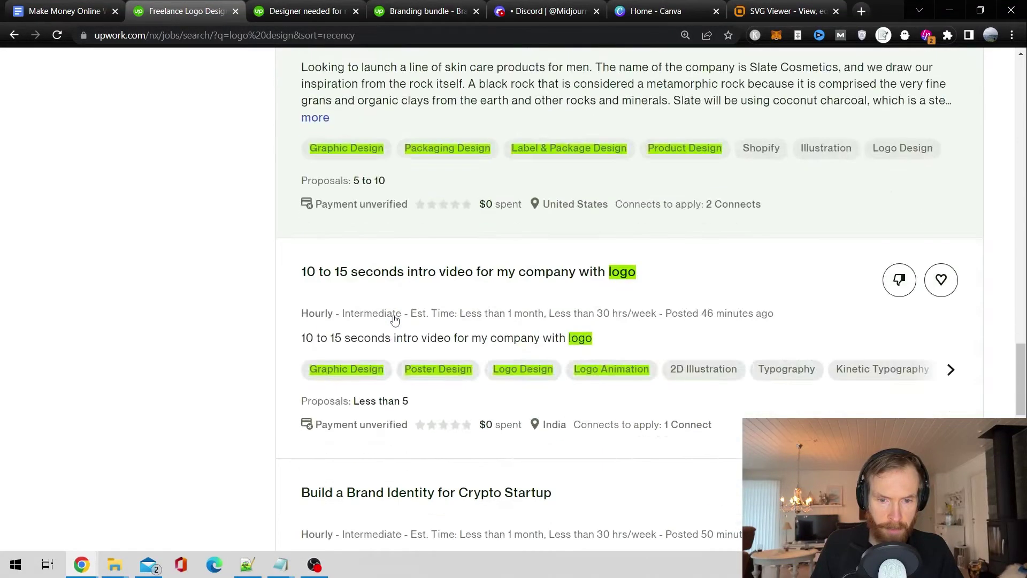
pyautogui.scroll(5, 395, 318)
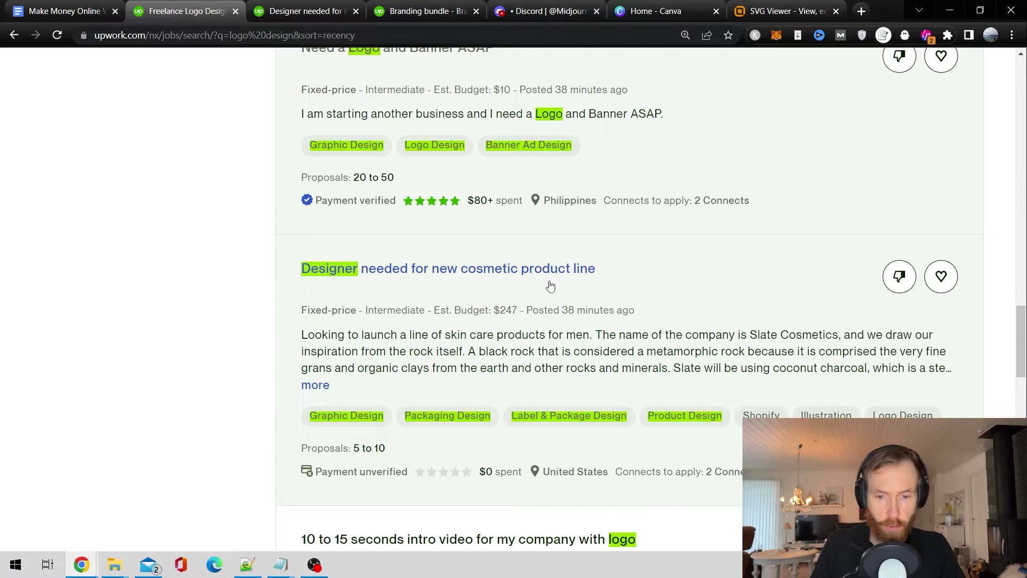
pyautogui.click(305, 12)
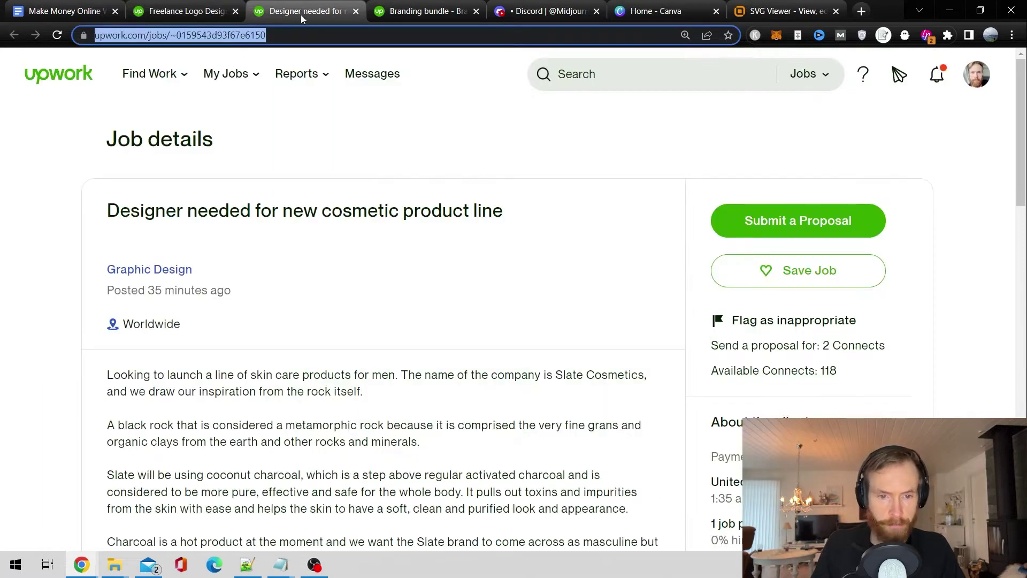
pyautogui.keyDown('ctrl'); pyautogui.scroll(1, 444, 261); pyautogui.keyUp('ctrl')
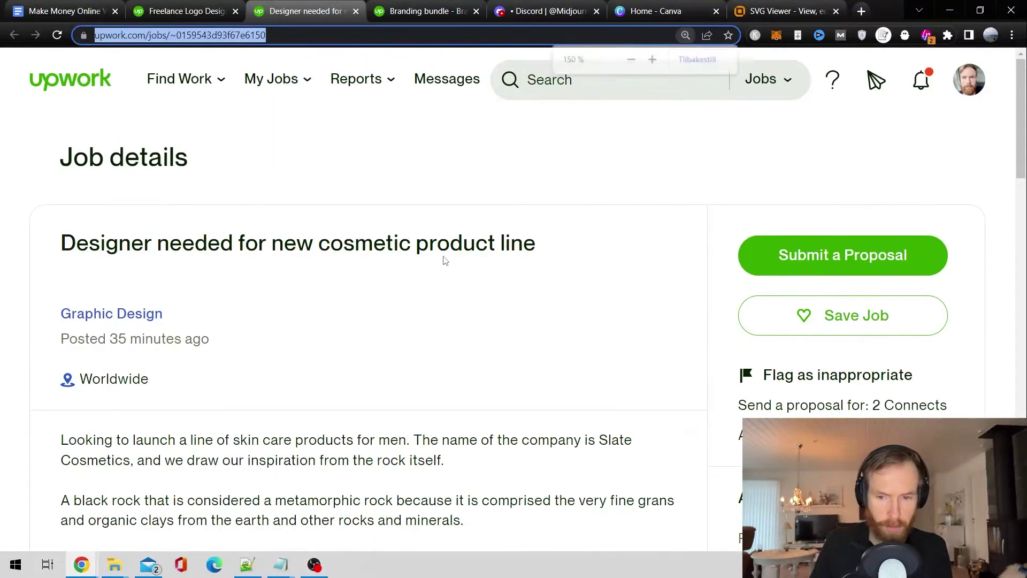
pyautogui.scroll(-1, 445, 261)
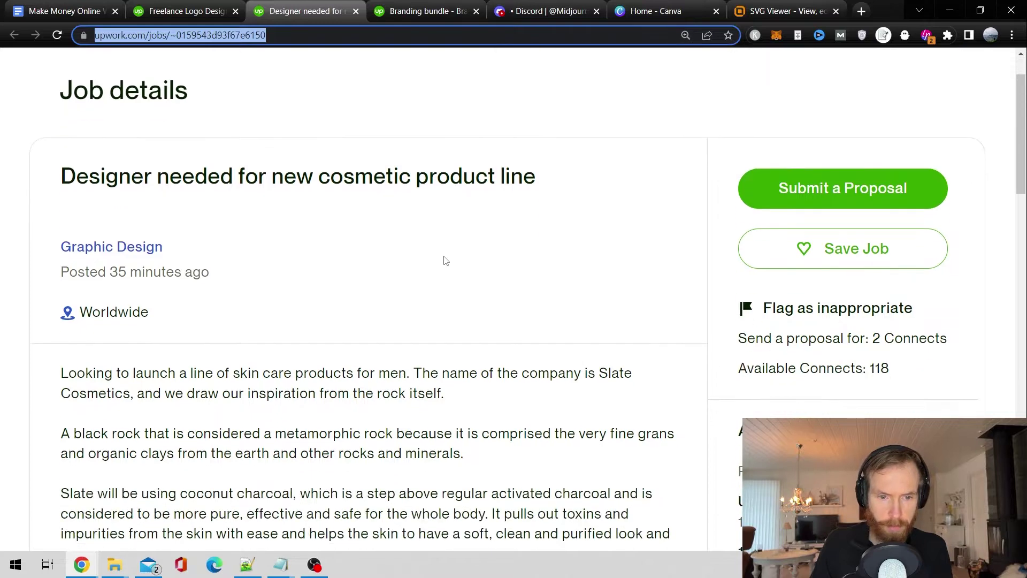
pyautogui.scroll(-2, 439, 260)
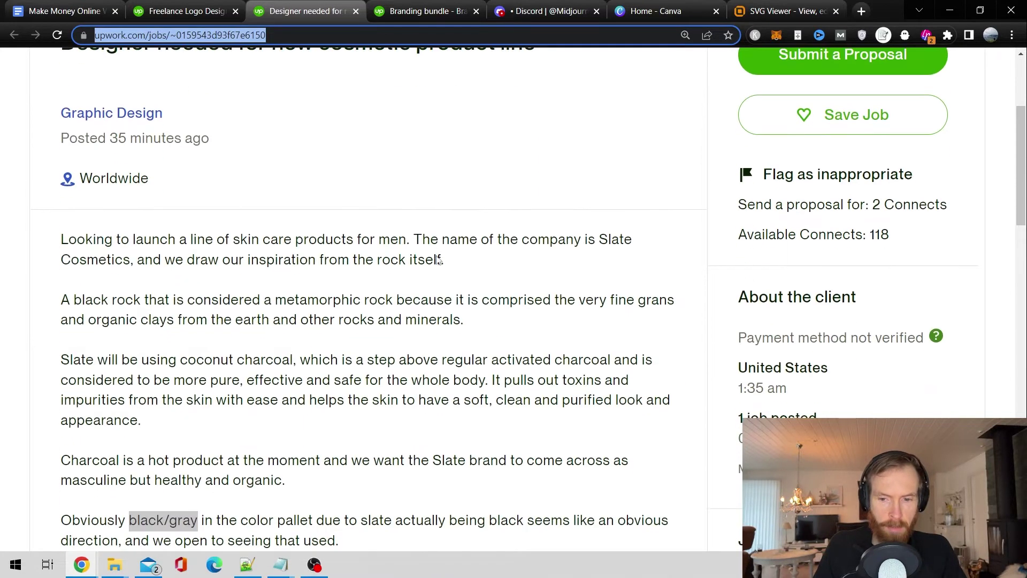
pyautogui.click(37, 344)
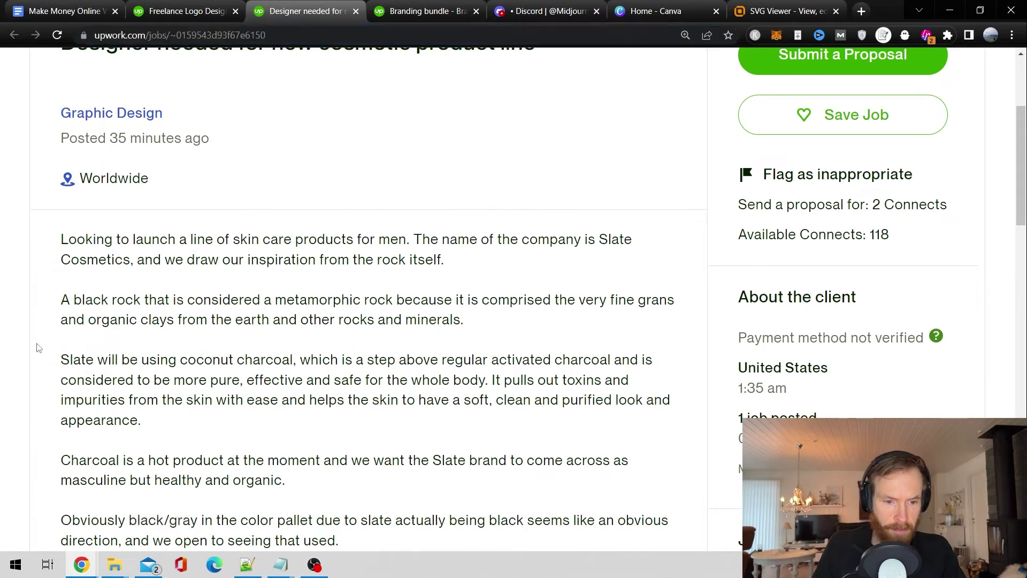
pyautogui.scroll(-1, 39, 339)
pyautogui.scroll(1, 48, 310)
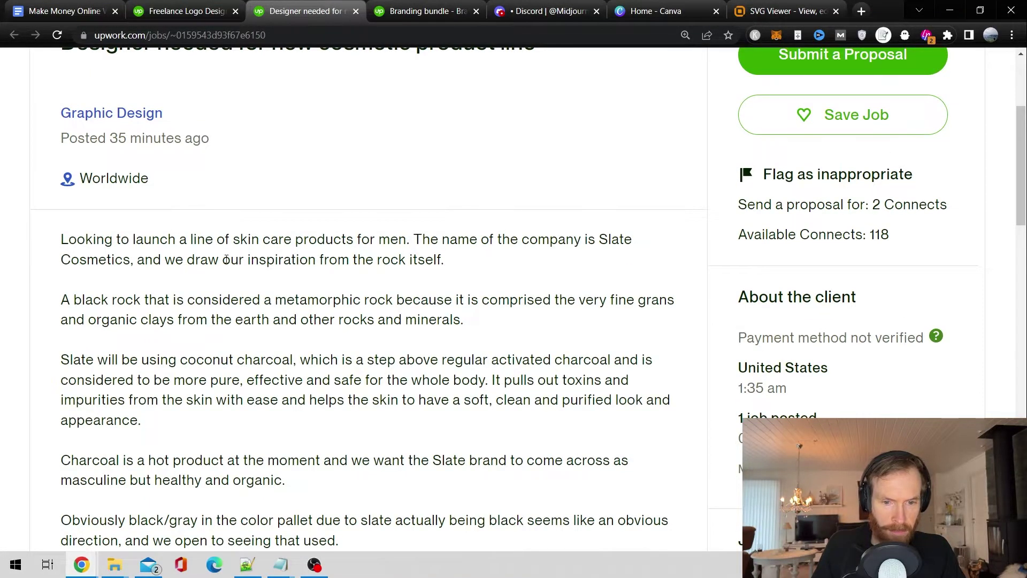
pyautogui.moveTo(422, 240); pyautogui.dragTo(603, 265)
pyautogui.click(567, 274)
pyautogui.moveTo(198, 262); pyautogui.dragTo(445, 264)
pyautogui.click(473, 270)
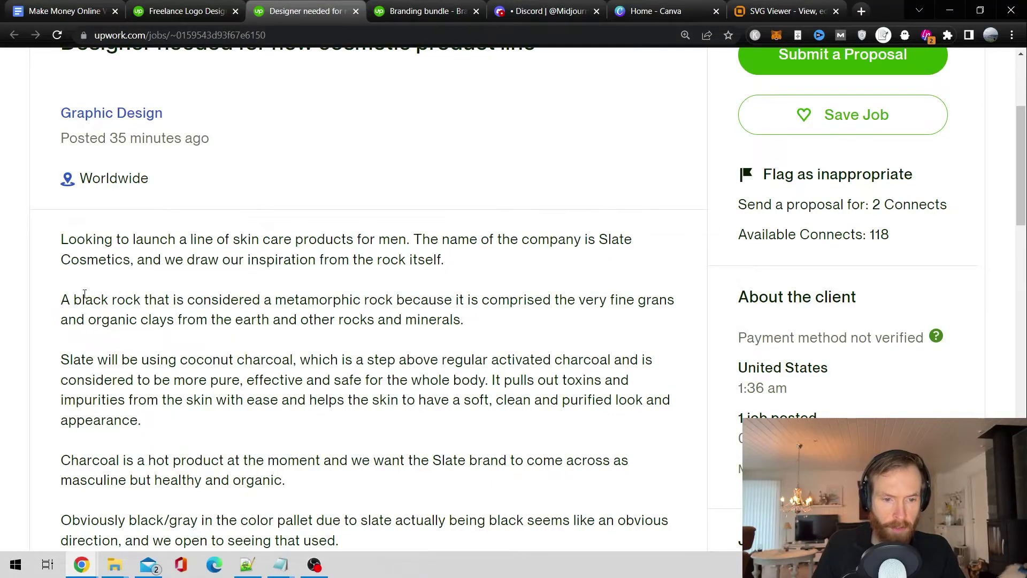
pyautogui.moveTo(59, 305); pyautogui.dragTo(456, 297)
pyautogui.click(539, 287)
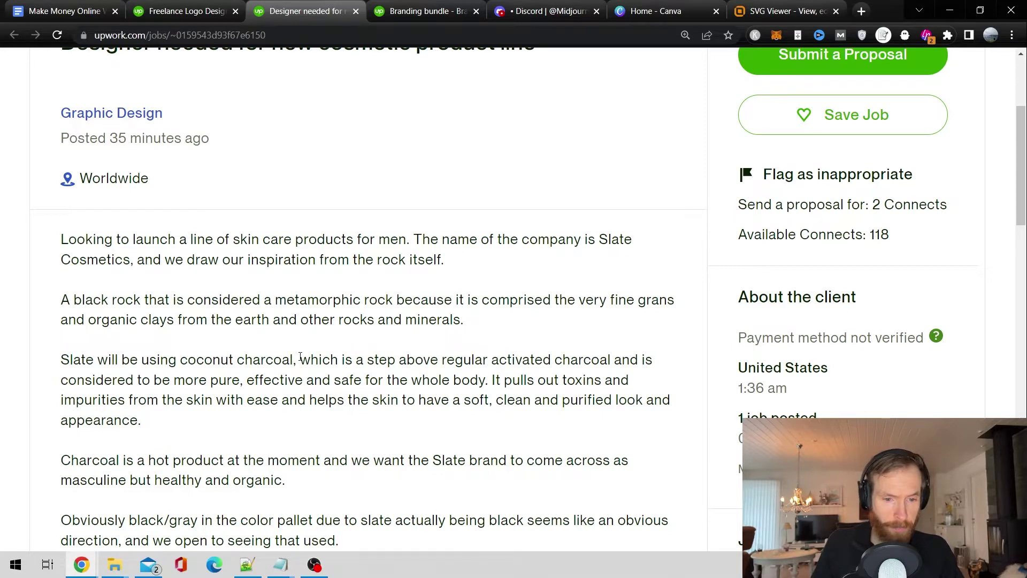
pyautogui.scroll(-1, 297, 358)
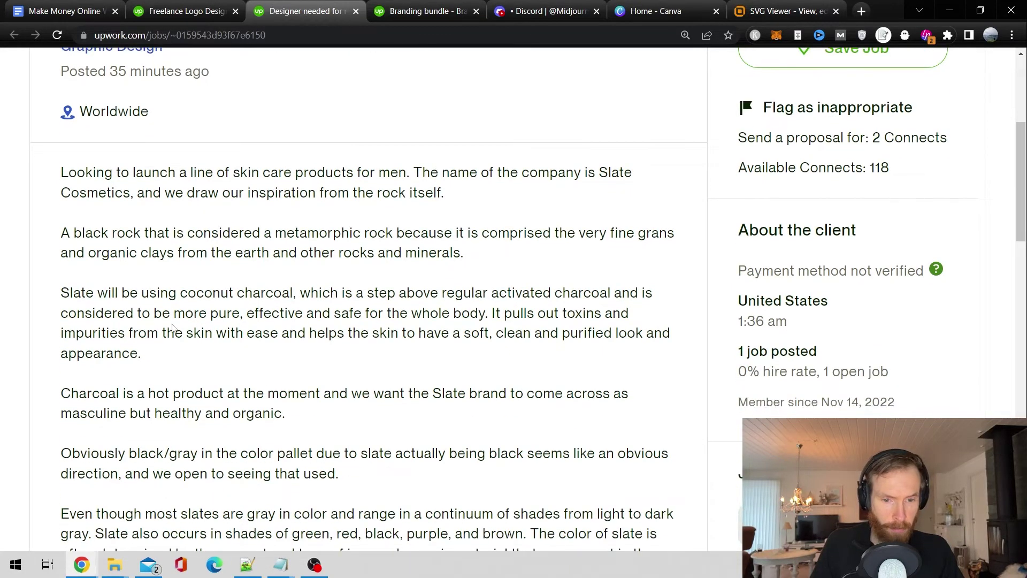
pyautogui.scroll(-1, 357, 317)
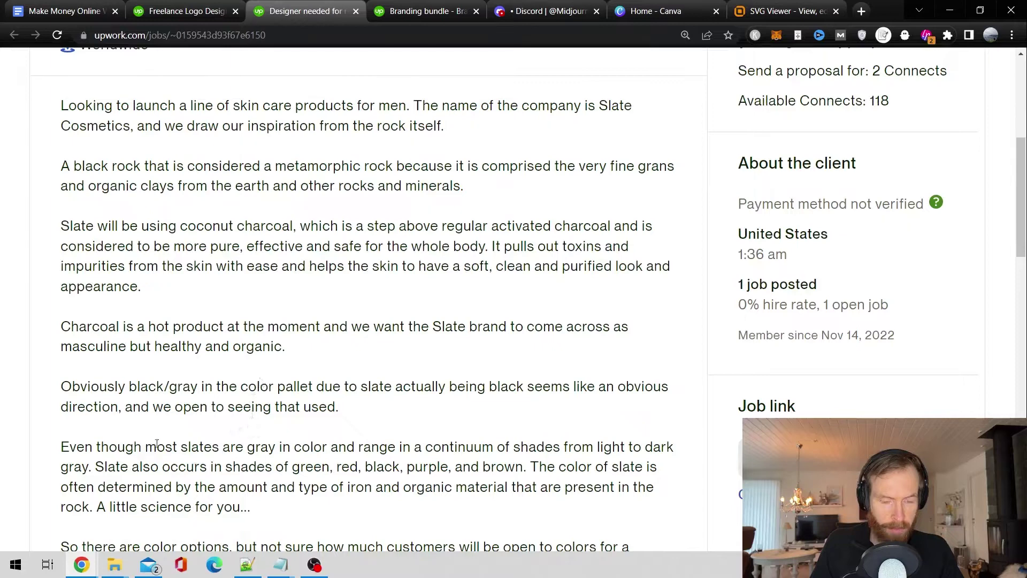
pyautogui.moveTo(156, 447); pyautogui.dragTo(364, 445)
pyautogui.click(389, 425)
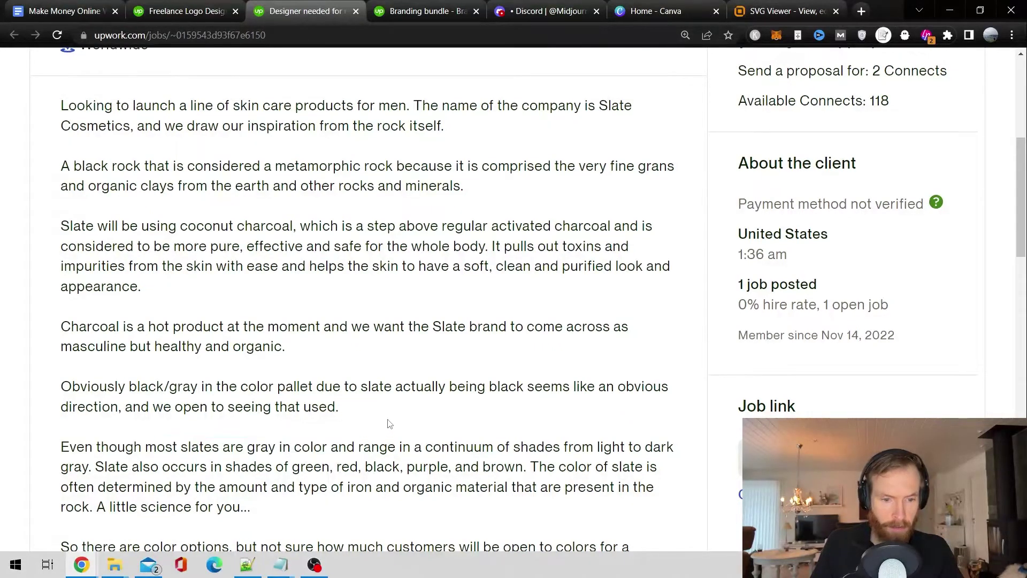
pyautogui.scroll(-2, 389, 423)
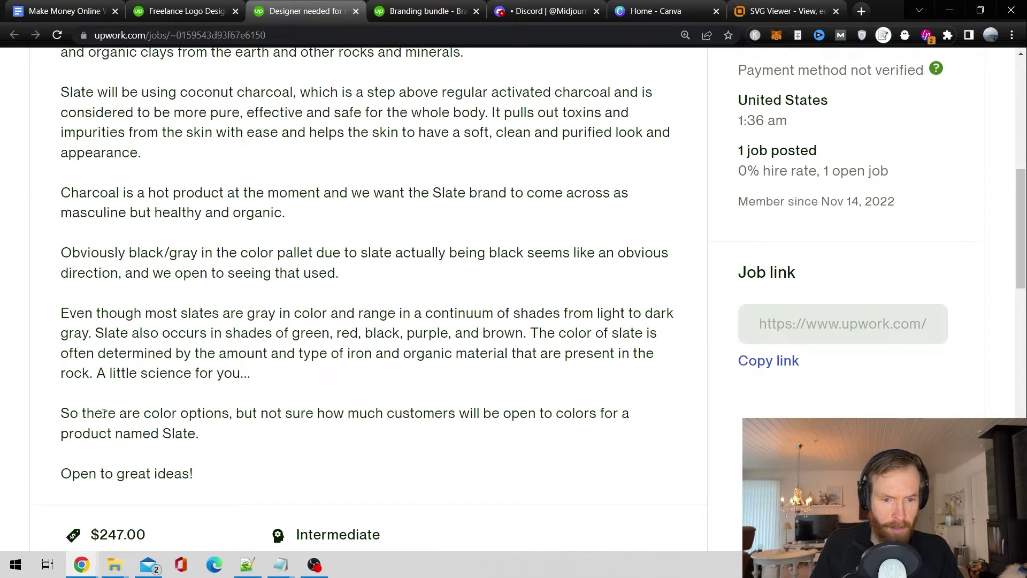
pyautogui.moveTo(104, 412); pyautogui.dragTo(230, 414)
pyautogui.scroll(1, 281, 397)
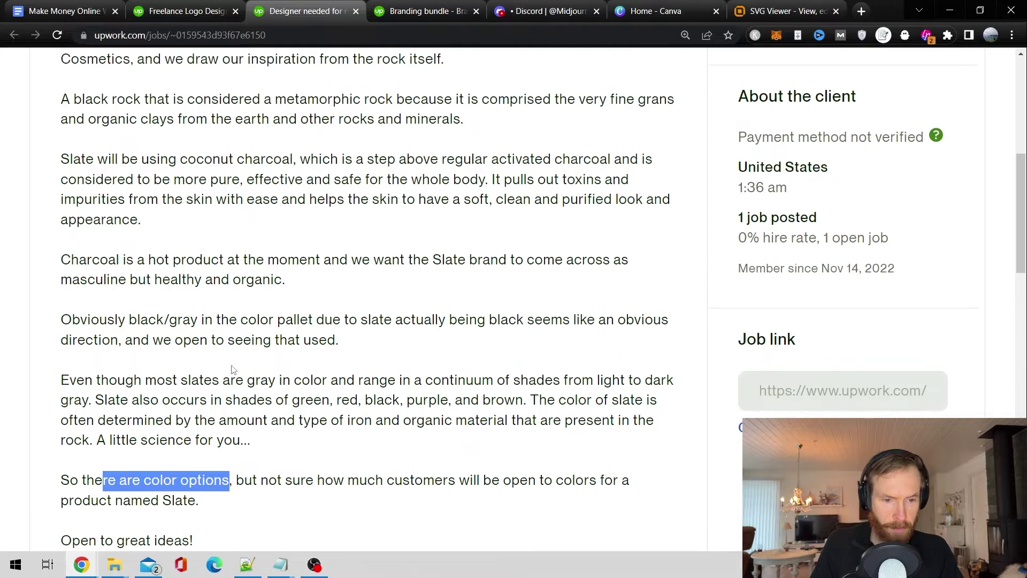
pyautogui.click(77, 315)
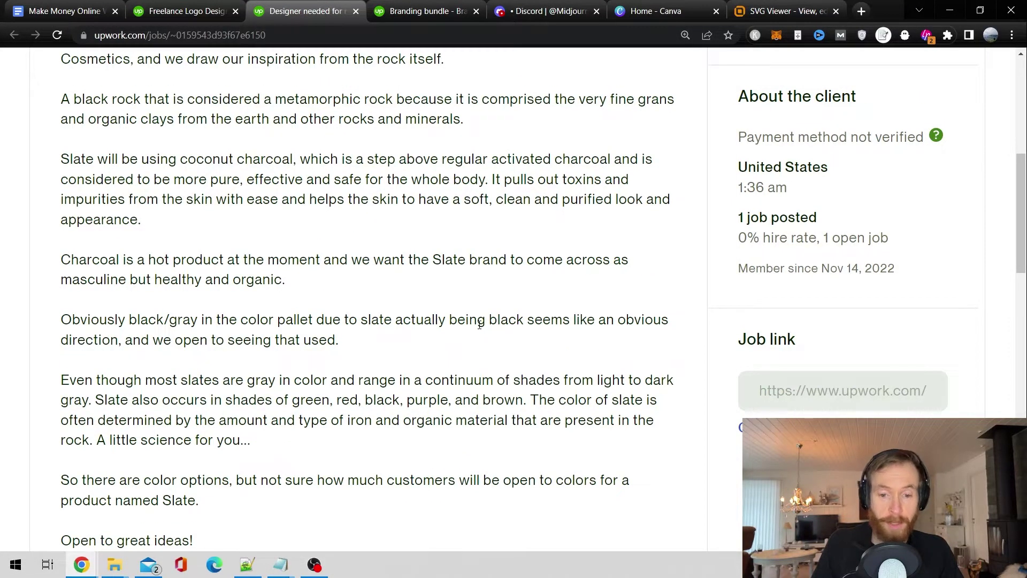
pyautogui.moveTo(339, 348); pyautogui.dragTo(42, 327)
pyautogui.click(375, 291)
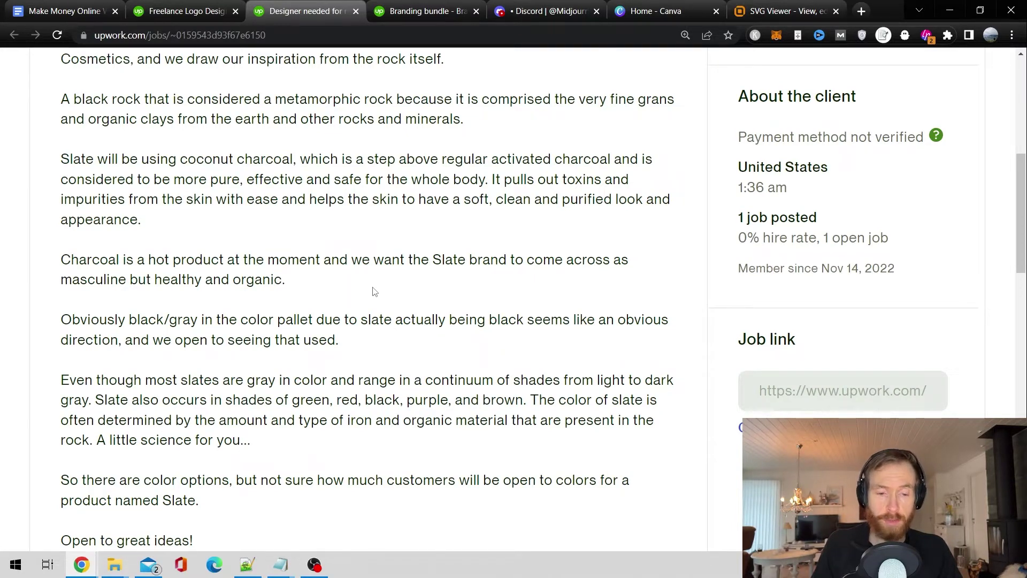
# Copy the earlier black/gray rock prompt into /imagine and send it.
pyautogui.hotkey('ctrl', '5')
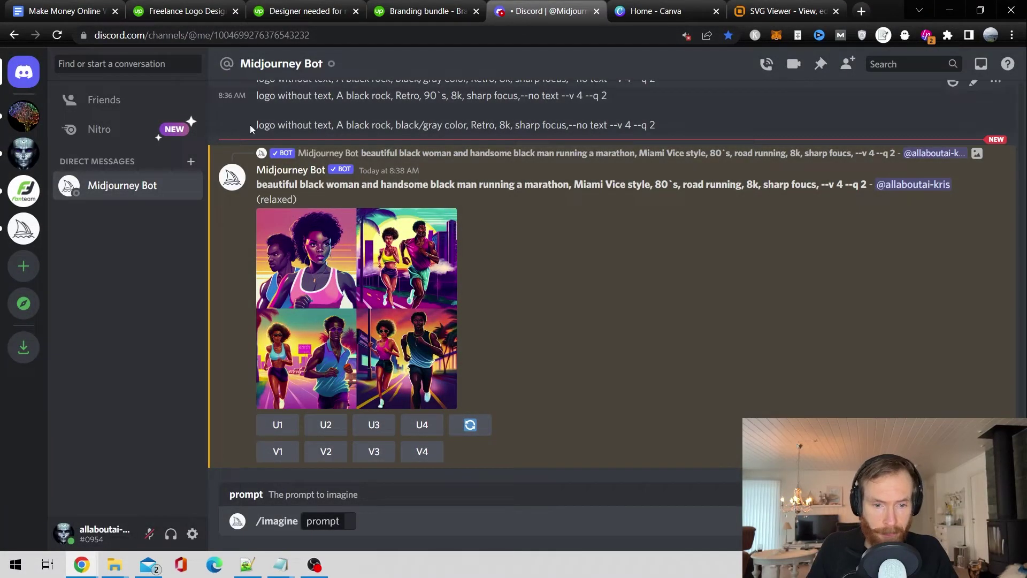
pyautogui.moveTo(252, 125); pyautogui.dragTo(660, 131)
pyautogui.rightClick(660, 131)
pyautogui.click(656, 137)
pyautogui.click(338, 521)
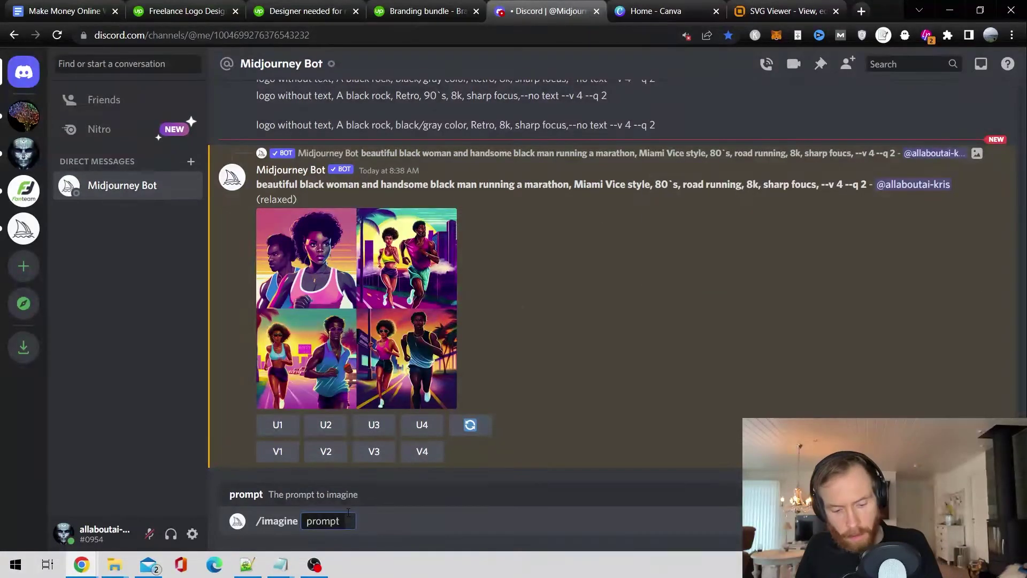
pyautogui.hotkey('ctrl', 'v')
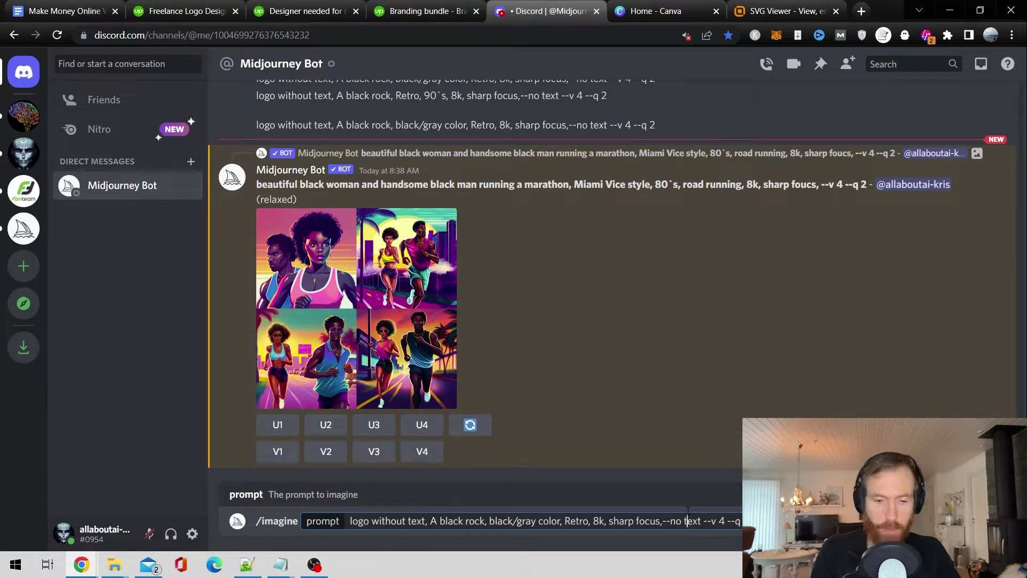
pyautogui.press('Return')
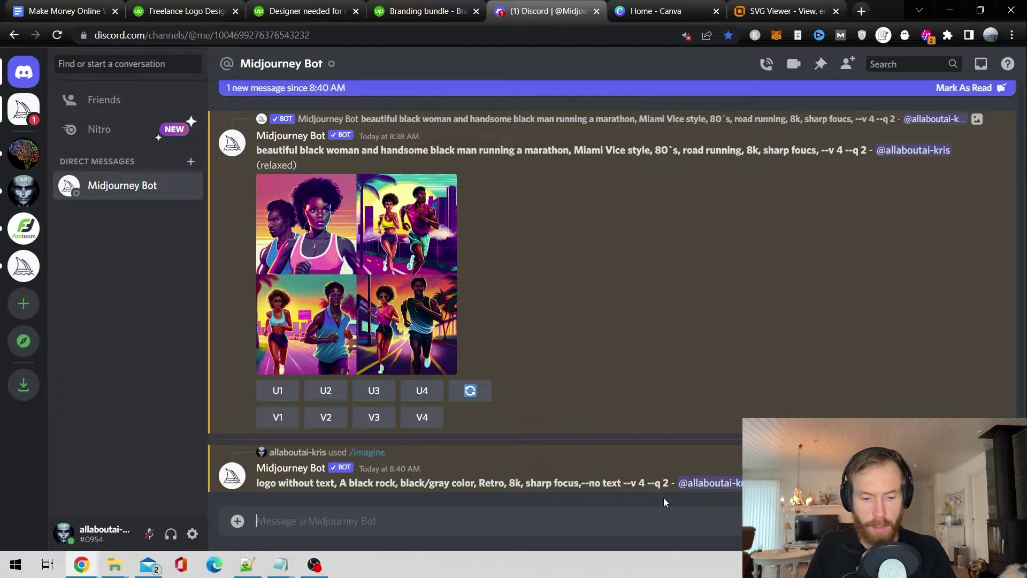
# Send the Retro 90`s black rock logo prompt to Midjourney twice.
pyautogui.press('Up')
pyautogui.scroll(2, 480, 243)
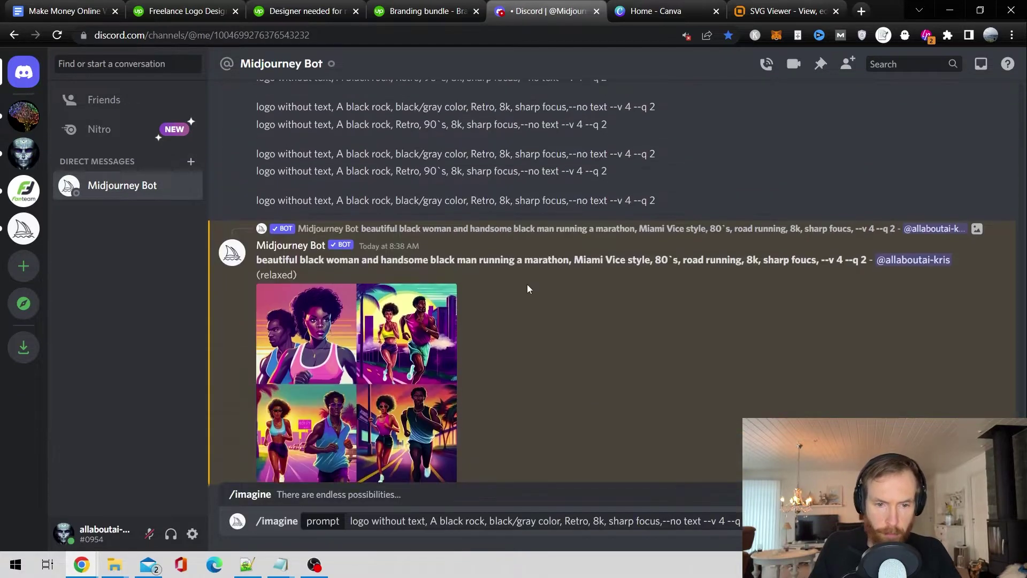
pyautogui.moveTo(254, 155); pyautogui.dragTo(655, 153)
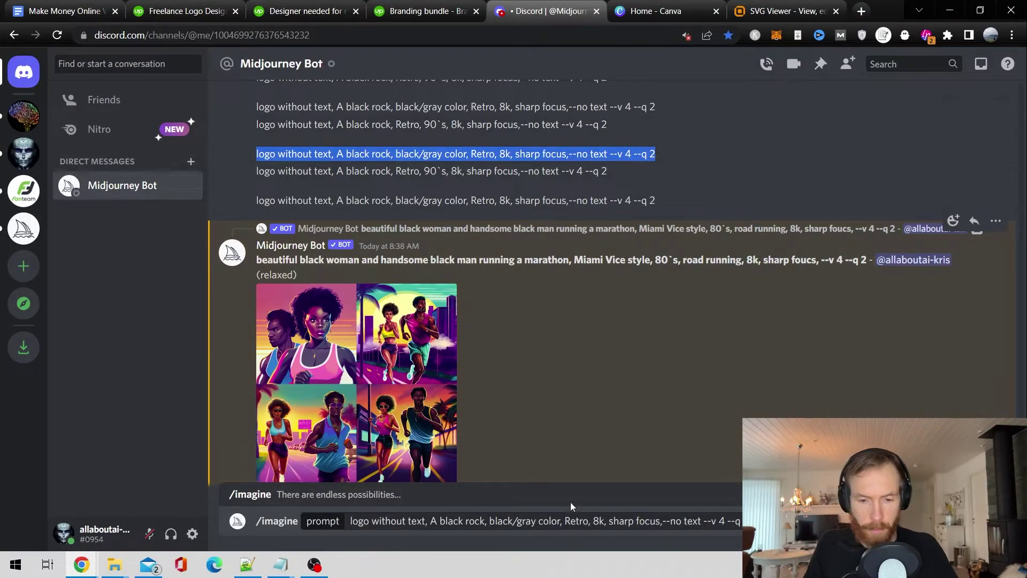
pyautogui.moveTo(738, 521); pyautogui.dragTo(343, 527)
pyautogui.hotkey('ctrl', 'v')
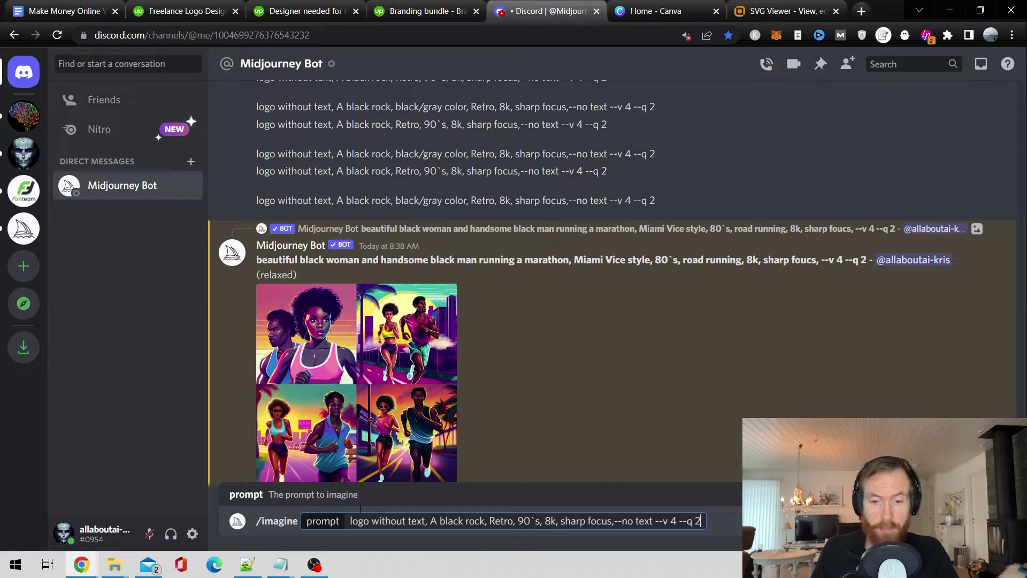
pyautogui.press('Return')
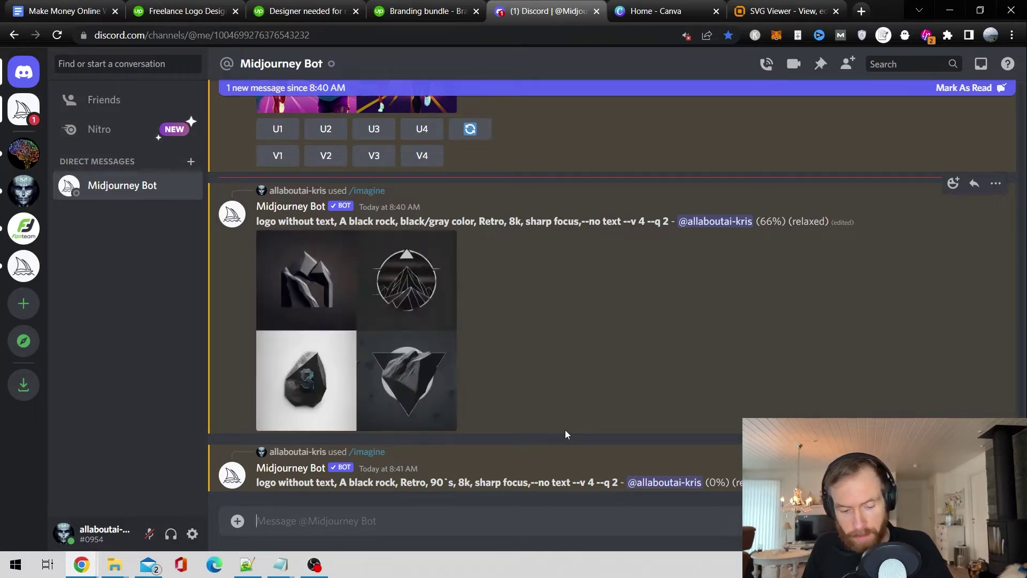
pyautogui.hotkey('ctrl', 'v')
pyautogui.press('Return')
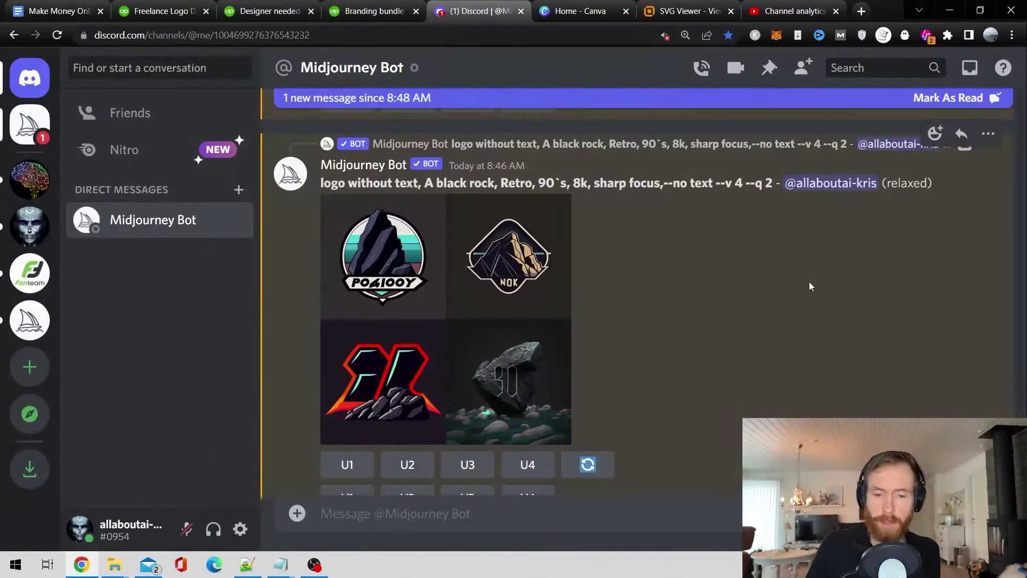
# Open the upscaled 80 rock logo at full size.
pyautogui.scroll(5, 778, 324)
pyautogui.scroll(10, 729, 321)
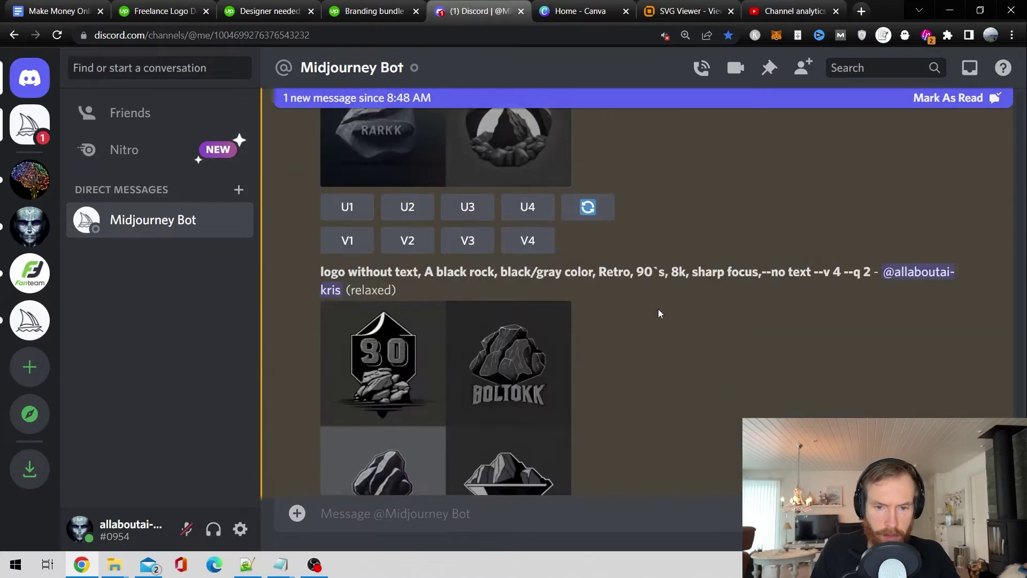
pyautogui.scroll(-10, 658, 305)
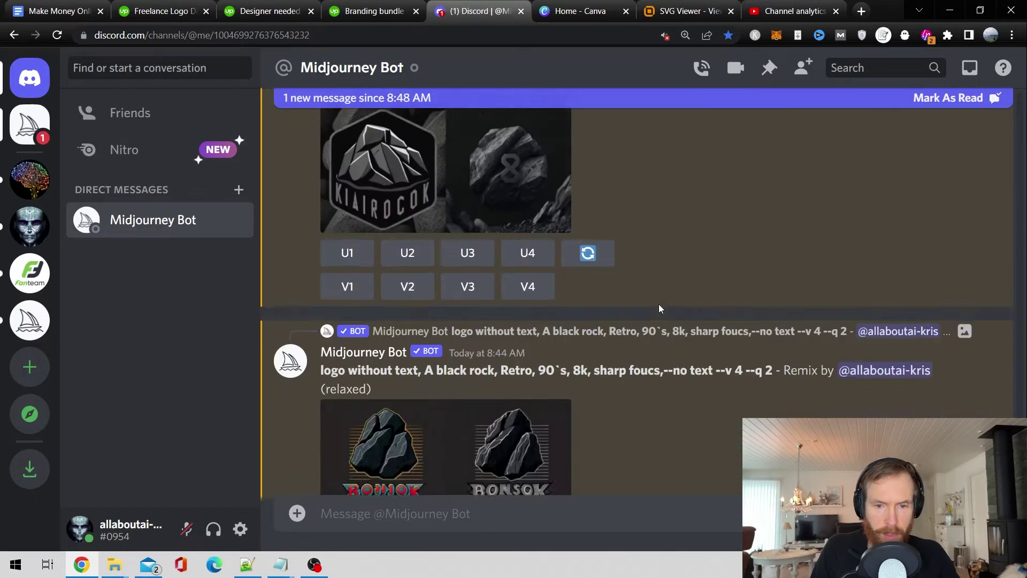
pyautogui.scroll(-12, 661, 302)
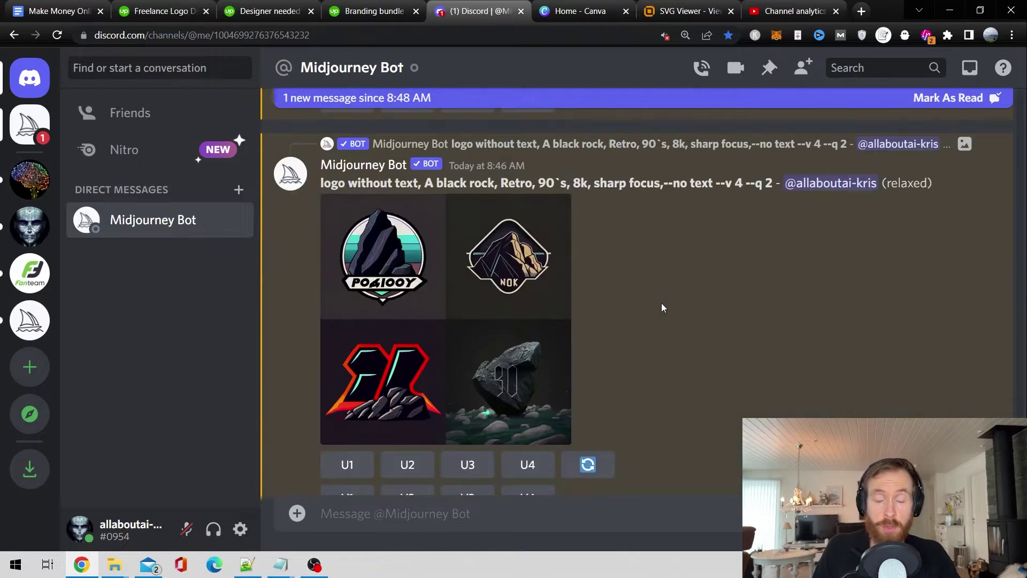
pyautogui.scroll(-5, 660, 304)
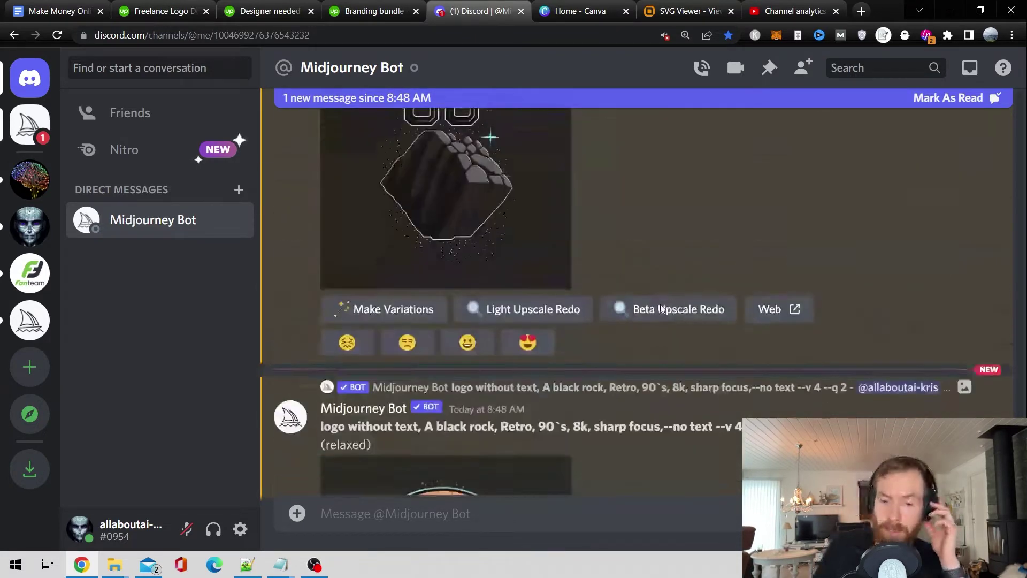
pyautogui.click(507, 297)
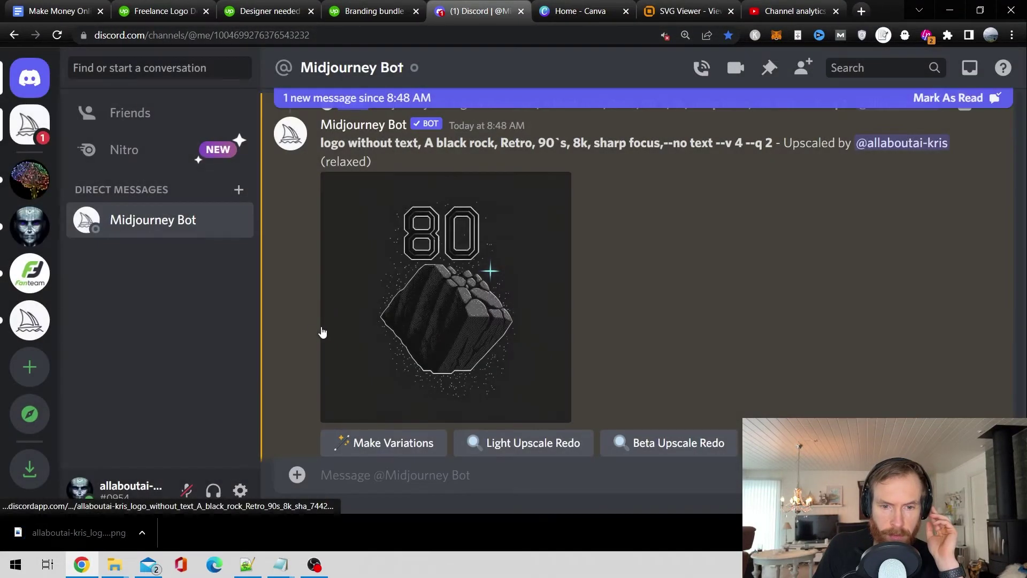
# Save the orange-sun rock logo as a PNG and close the enlarged image.
pyautogui.scroll(-8, 313, 326)
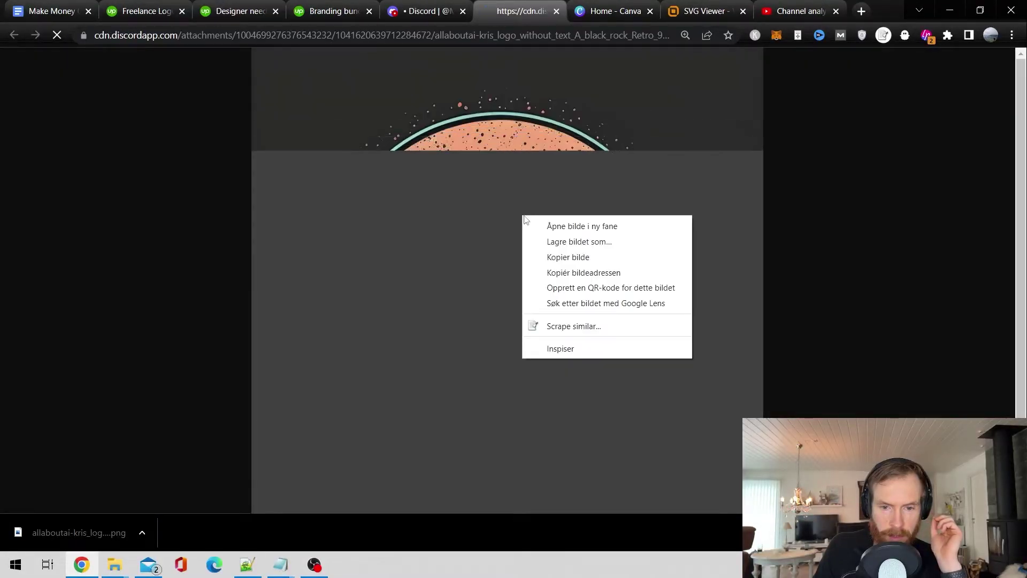
pyautogui.click(580, 241)
pyautogui.press('Return')
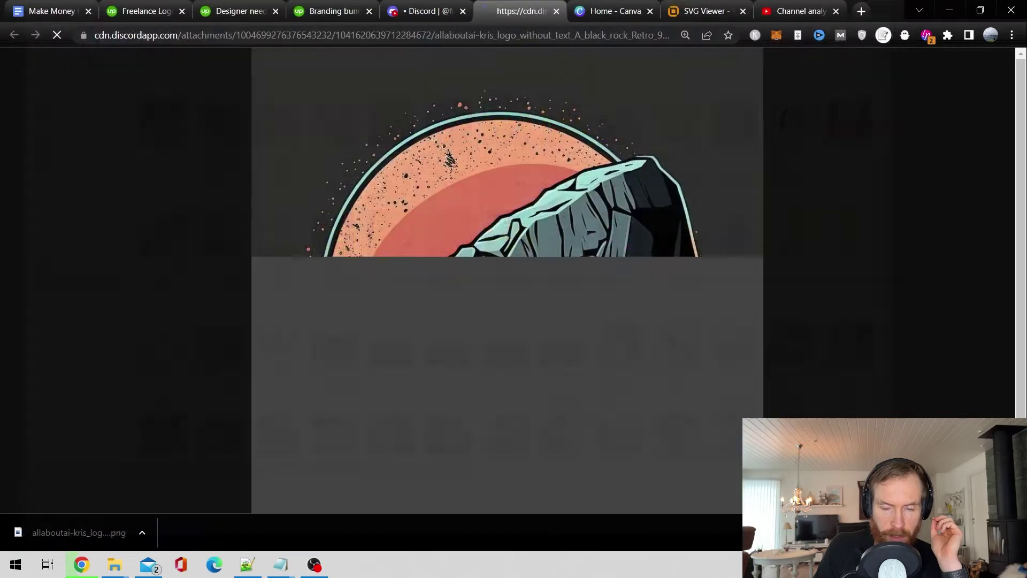
pyautogui.click(429, 12)
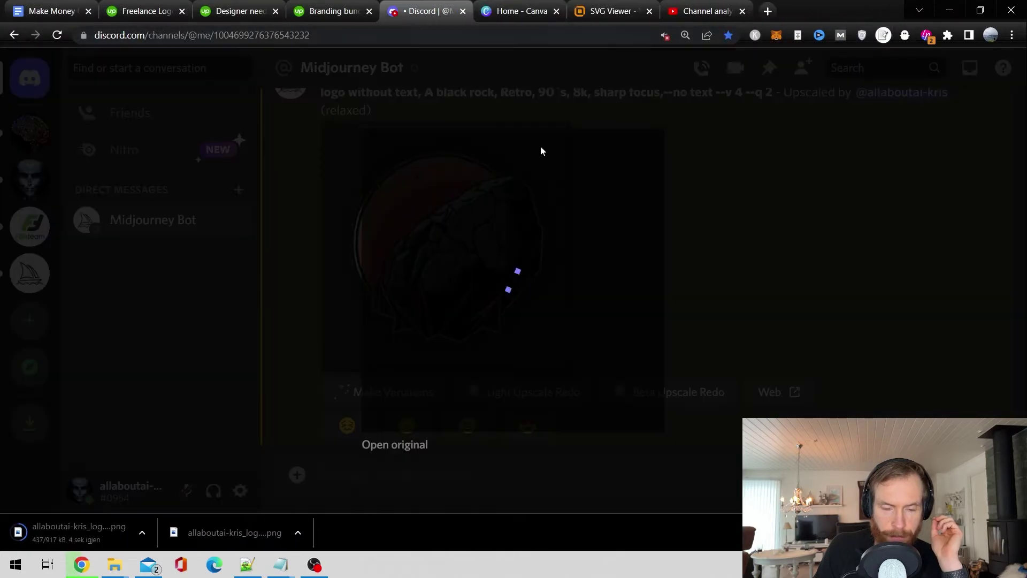
pyautogui.click(668, 291)
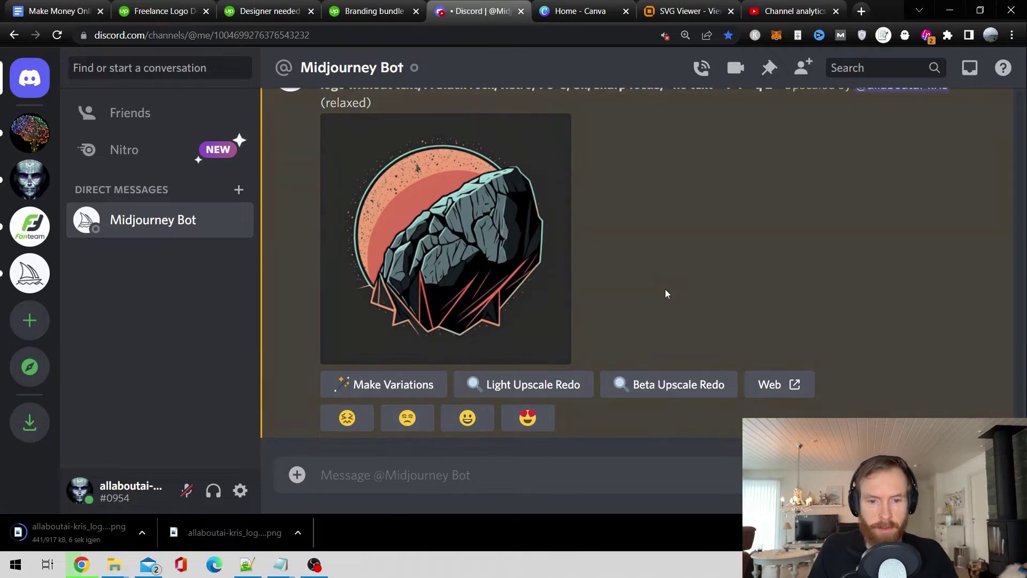
pyautogui.scroll(15, 663, 297)
pyautogui.scroll(-2, 658, 305)
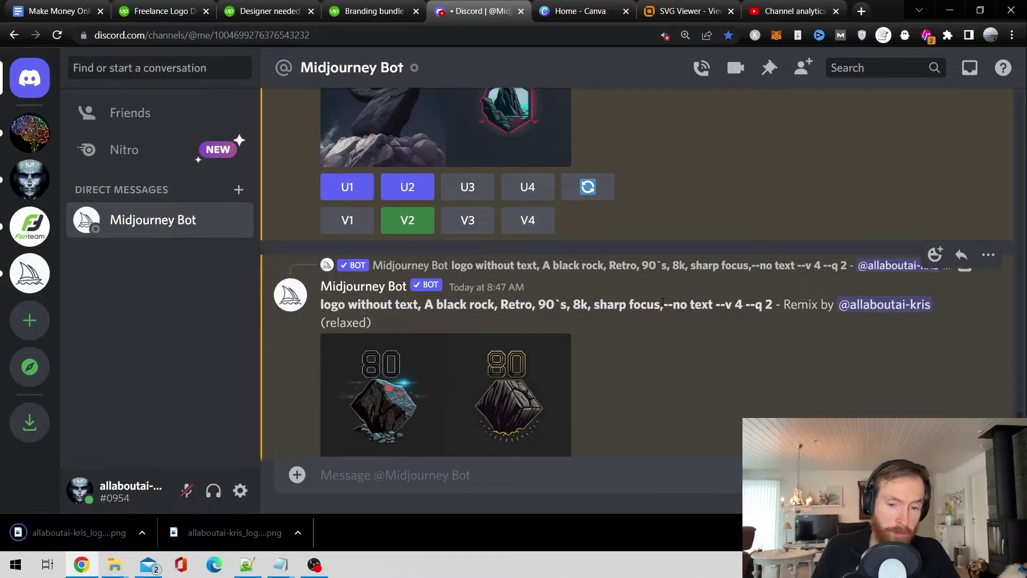
pyautogui.hotkey('ctrl', 'Tab')
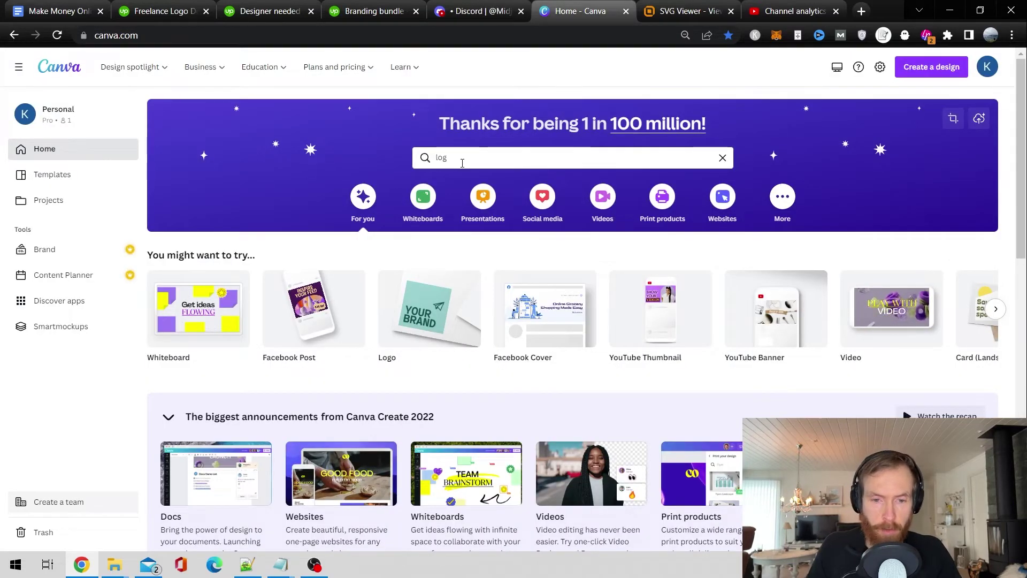
# Start a blank Logo design from the Canva home search and show the uploaded images.
pyautogui.click(460, 162)
pyautogui.write('o')
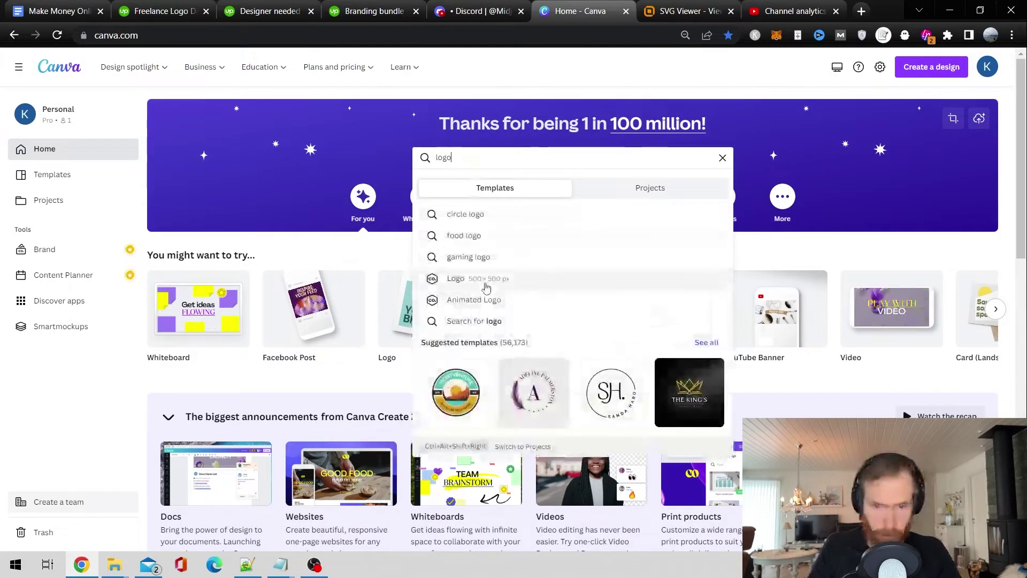
pyautogui.click(454, 278)
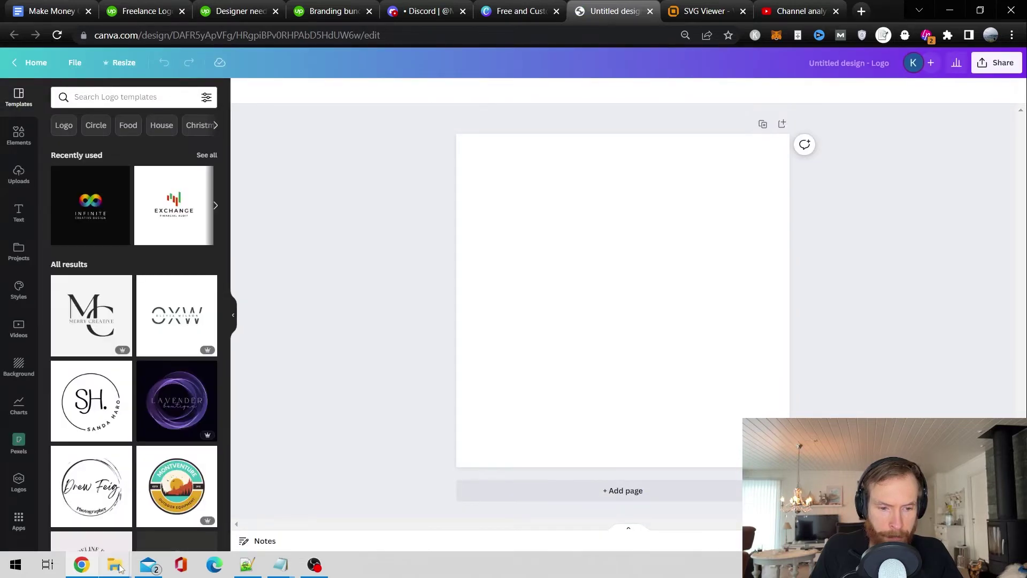
pyautogui.click(19, 174)
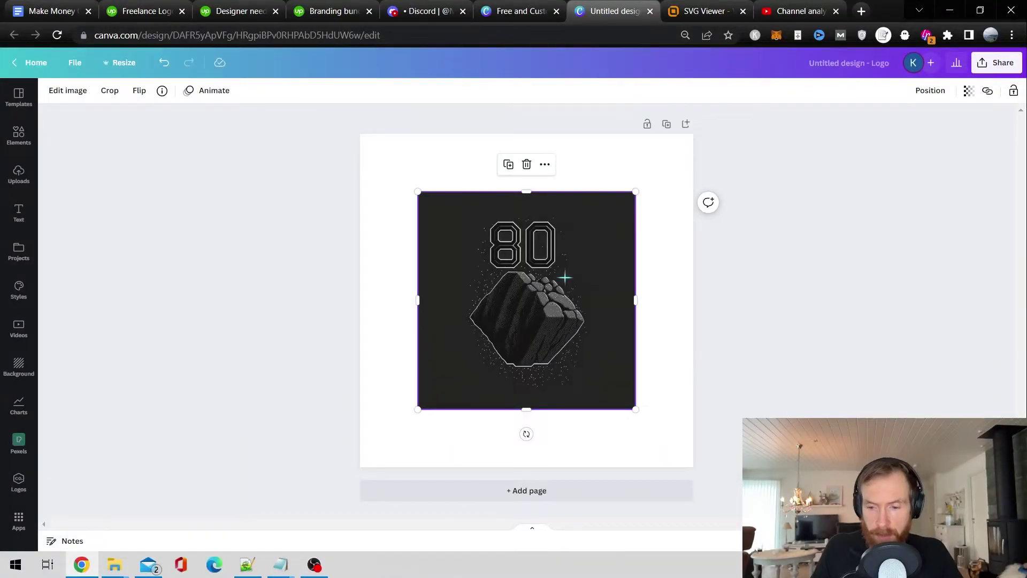
# Cover the '80' numerals with a narrowed dark strip duplicated from the rock image.
pyautogui.hotkey('ctrl', '=')
pyautogui.hotkey('ctrl', '=')
pyautogui.hotkey('ctrl', '=')
pyautogui.hotkey('ctrl', '=')
pyautogui.hotkey('ctrl', '-')
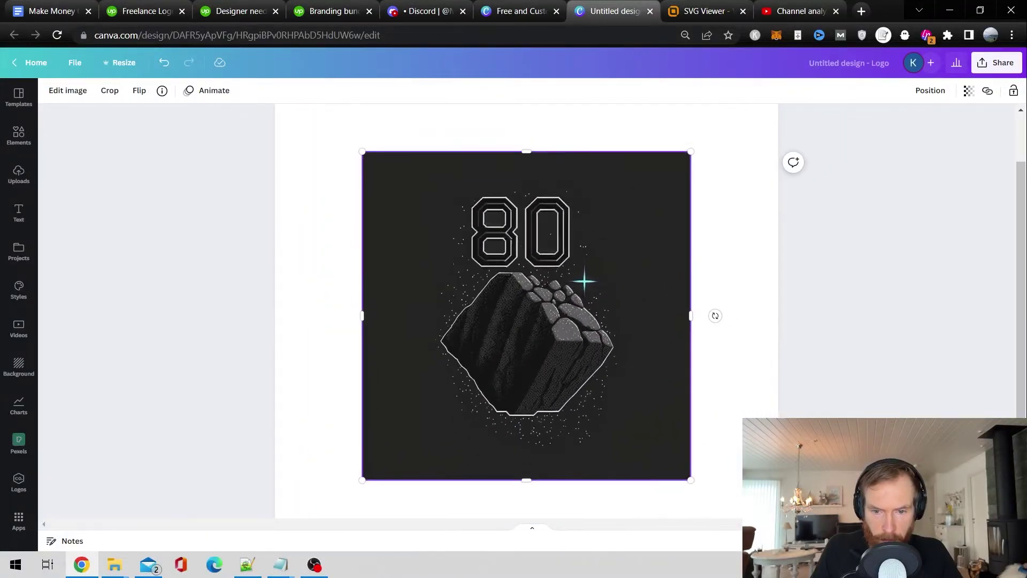
pyautogui.rightClick(563, 336)
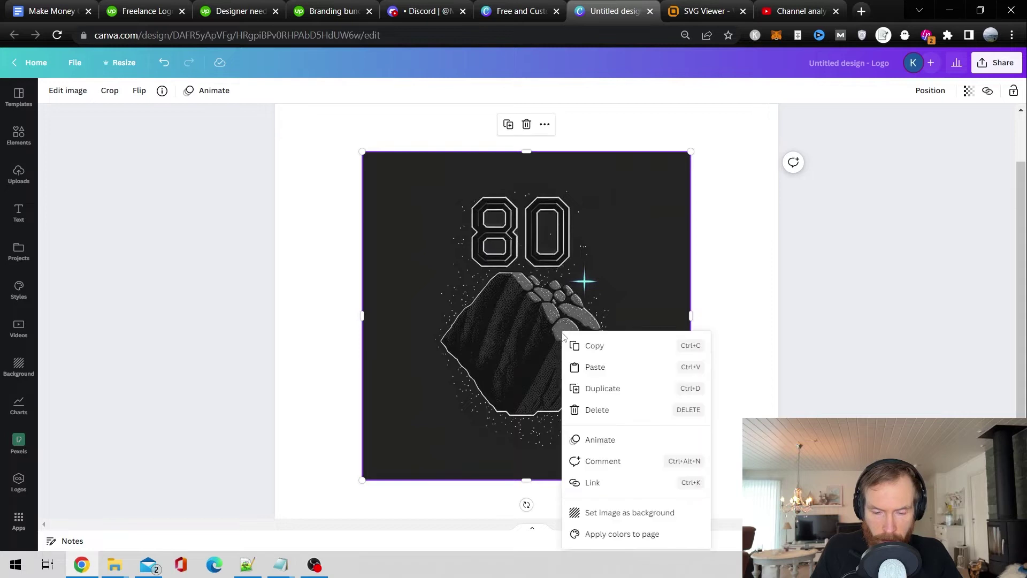
pyautogui.click(548, 275)
pyautogui.click(508, 125)
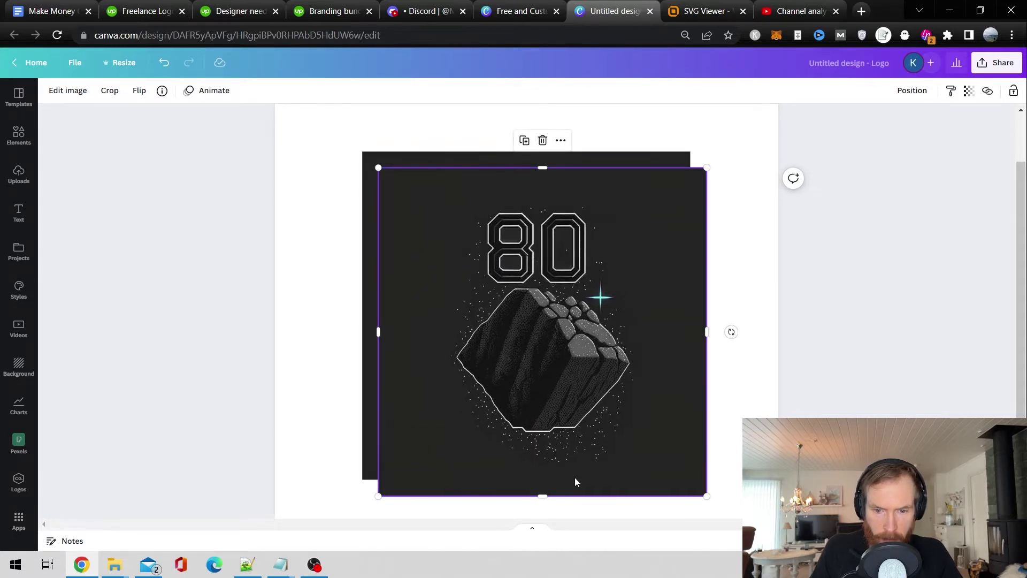
pyautogui.moveTo(544, 493); pyautogui.dragTo(541, 285)
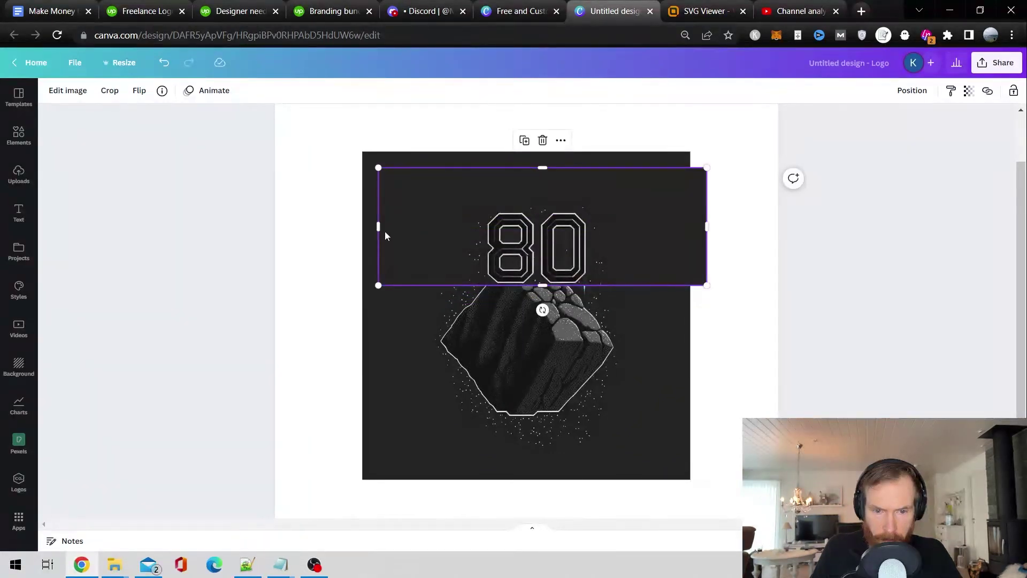
pyautogui.moveTo(377, 228); pyautogui.dragTo(563, 221)
pyautogui.click(640, 254)
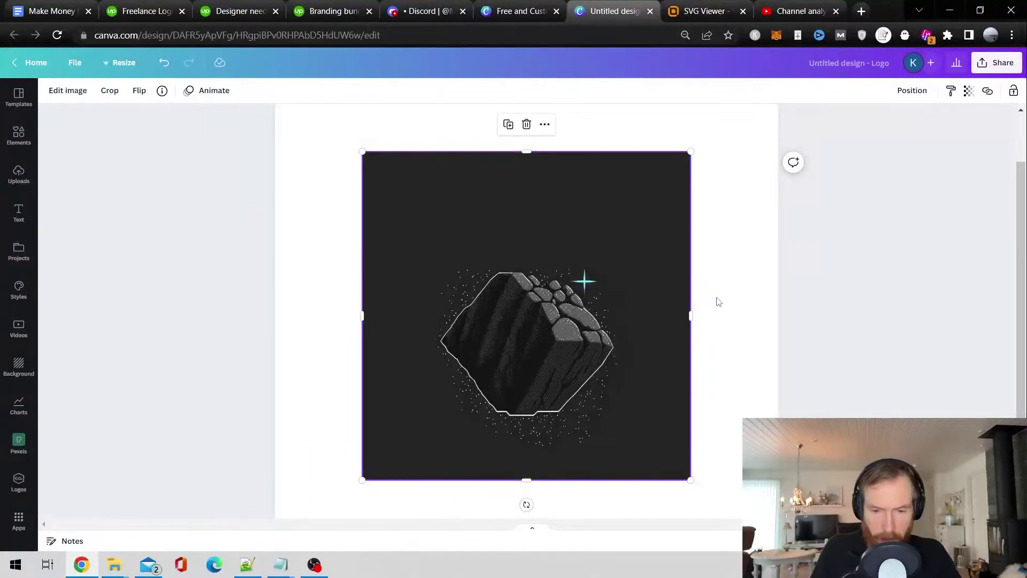
# Add a two-line 'Slate Cosmetics' heading with 1.1 line spacing above the rock.
pyautogui.click(706, 323)
pyautogui.click(27, 222)
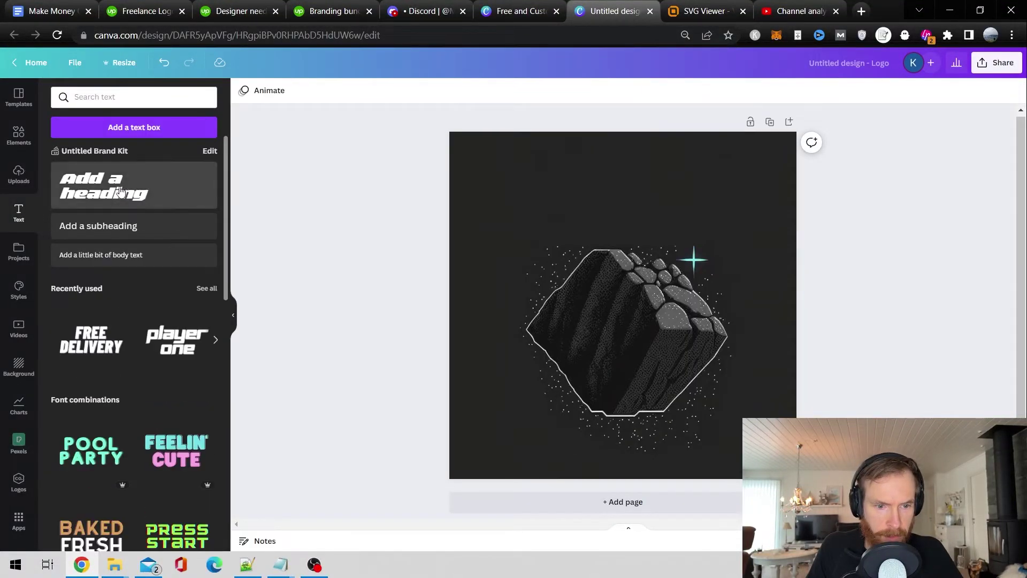
pyautogui.click(120, 191)
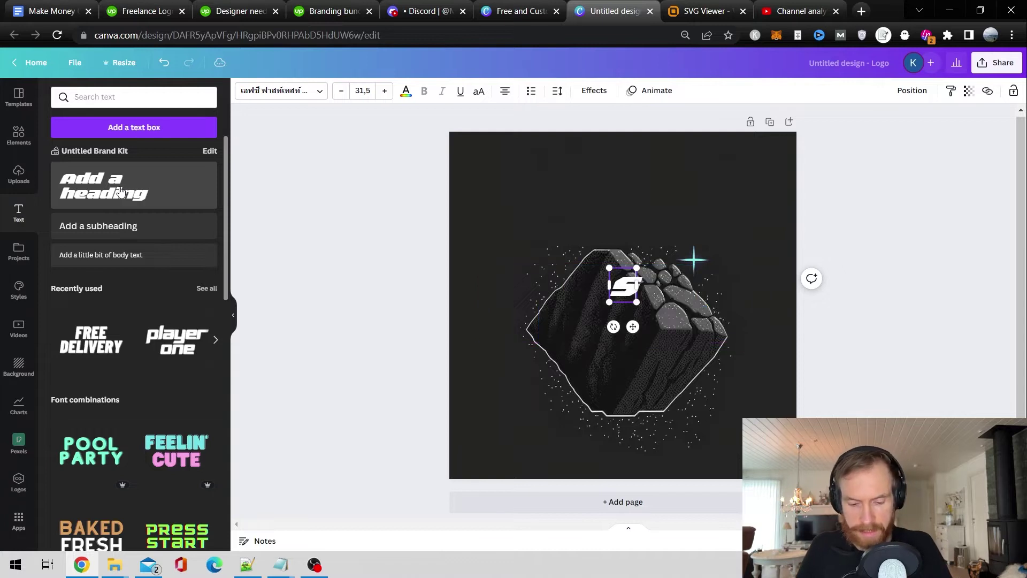
pyautogui.write('Slate Cos')
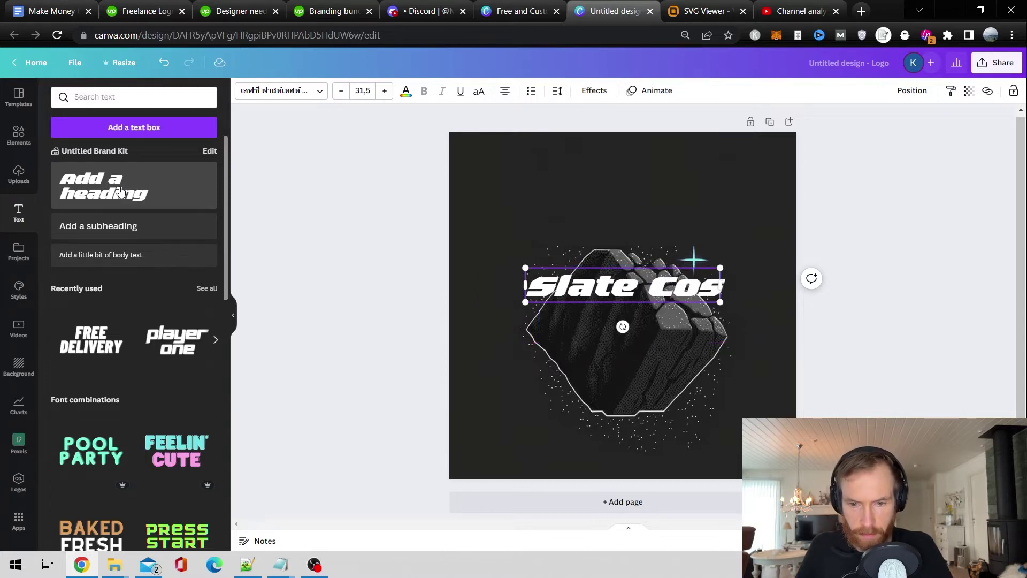
pyautogui.write('metics')
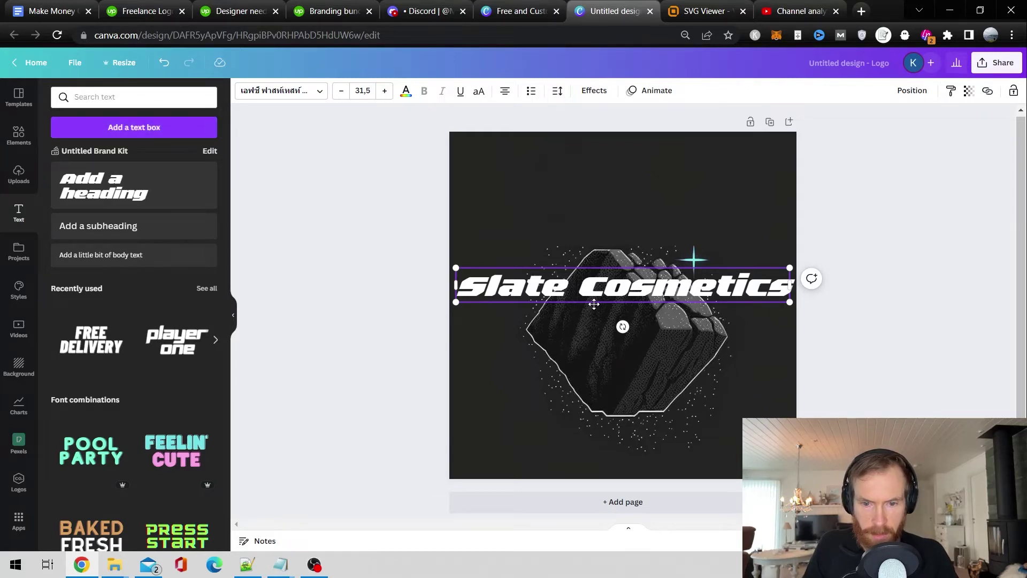
pyautogui.press('Return')
pyautogui.press('Return')
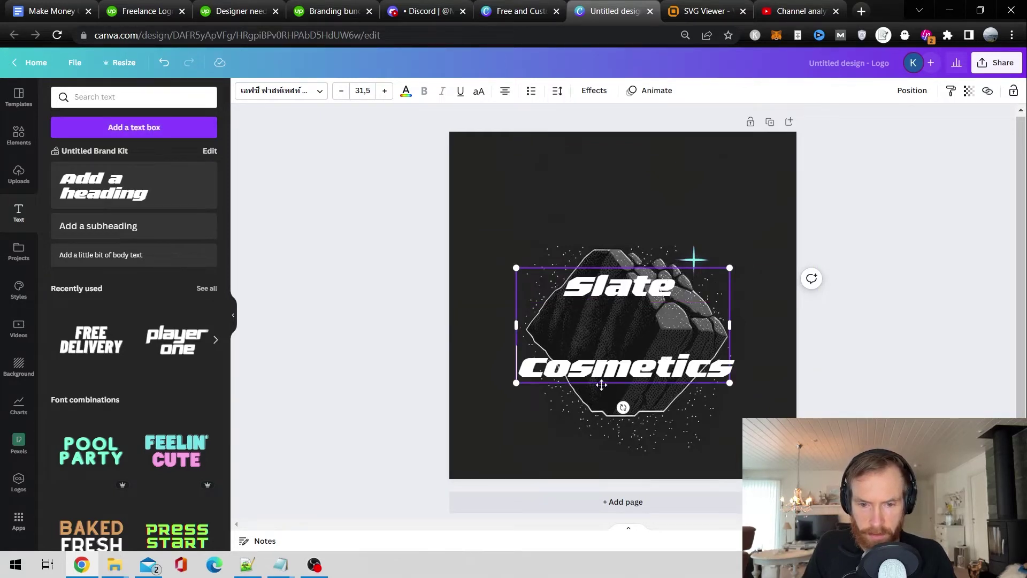
pyautogui.press('BackSpace')
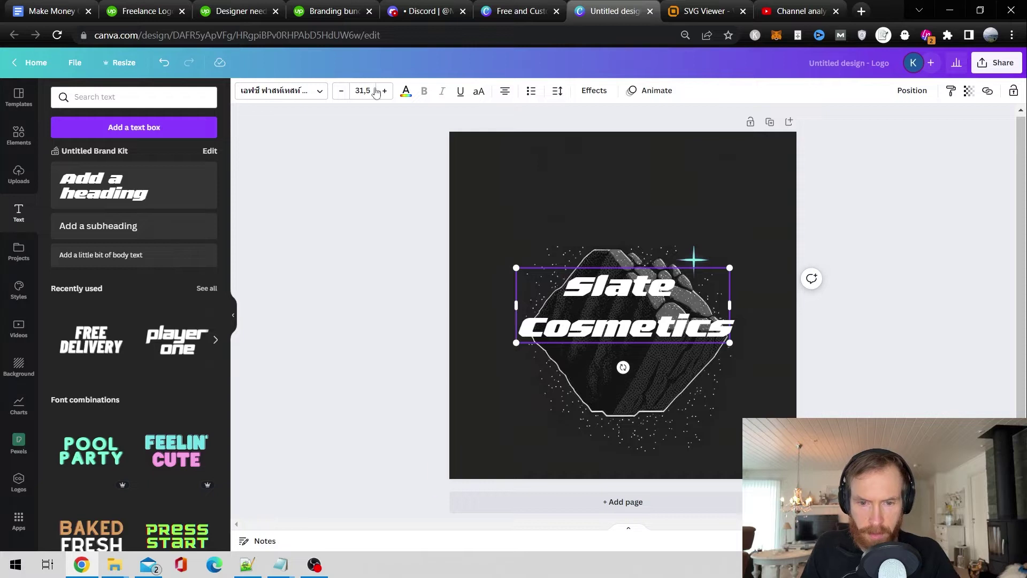
pyautogui.click(558, 92)
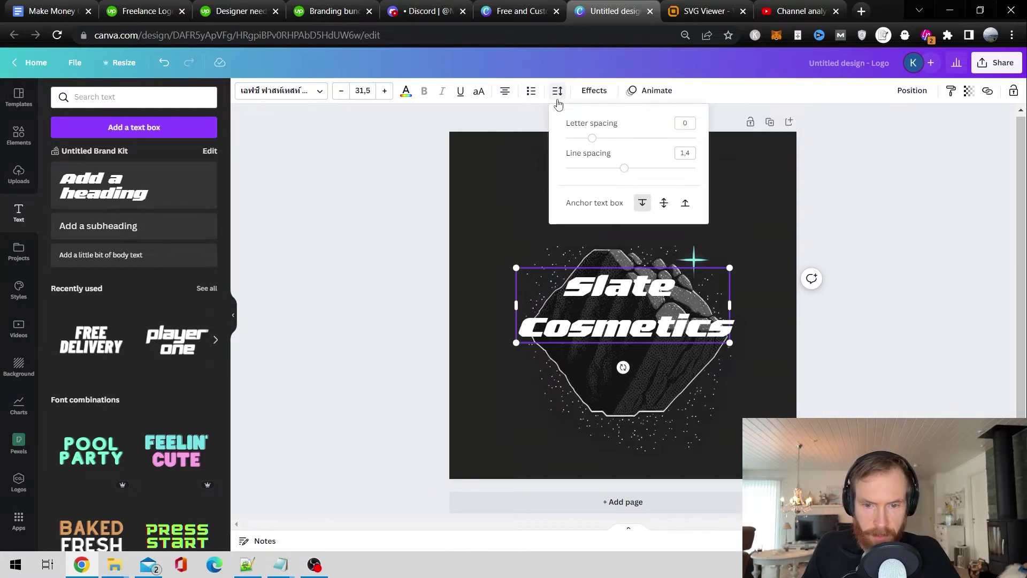
pyautogui.moveTo(623, 168); pyautogui.dragTo(578, 179)
pyautogui.click(755, 226)
pyautogui.click(689, 304)
pyautogui.moveTo(689, 304); pyautogui.dragTo(690, 215)
# Place a black duplicate of the title behind it, slightly offset as a drop shadow.
pyautogui.click(778, 277)
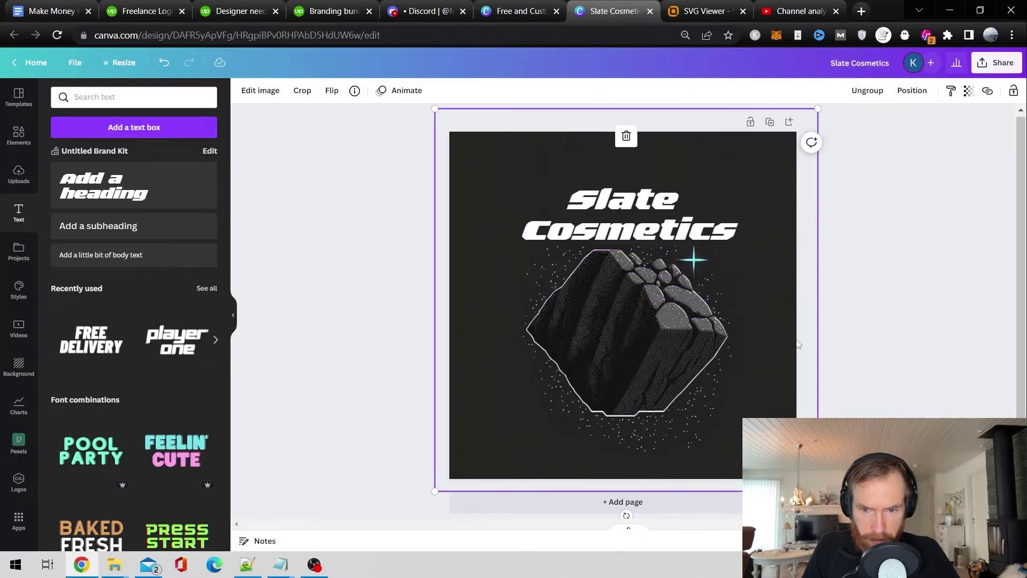
pyautogui.click(636, 222)
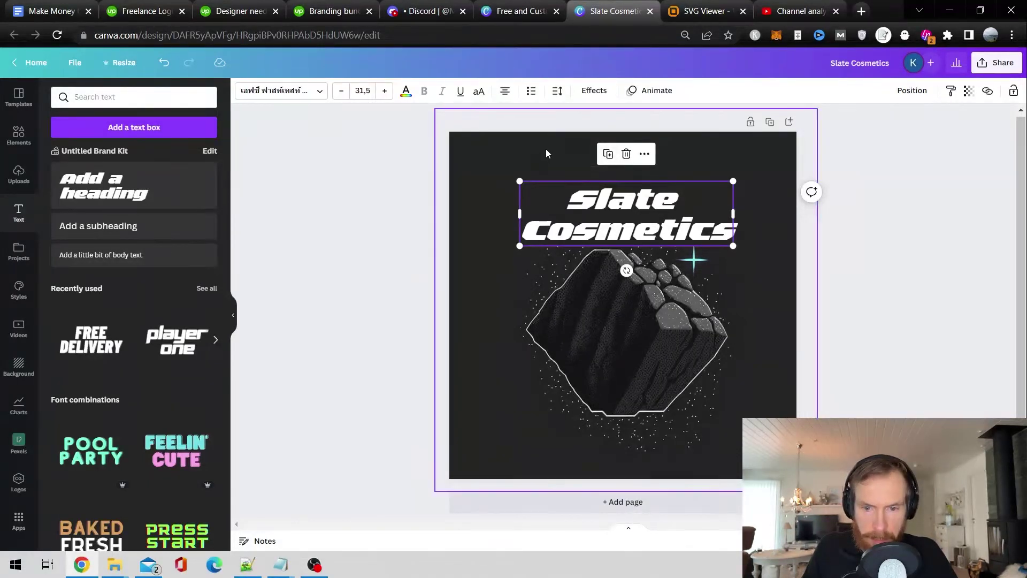
pyautogui.click(608, 156)
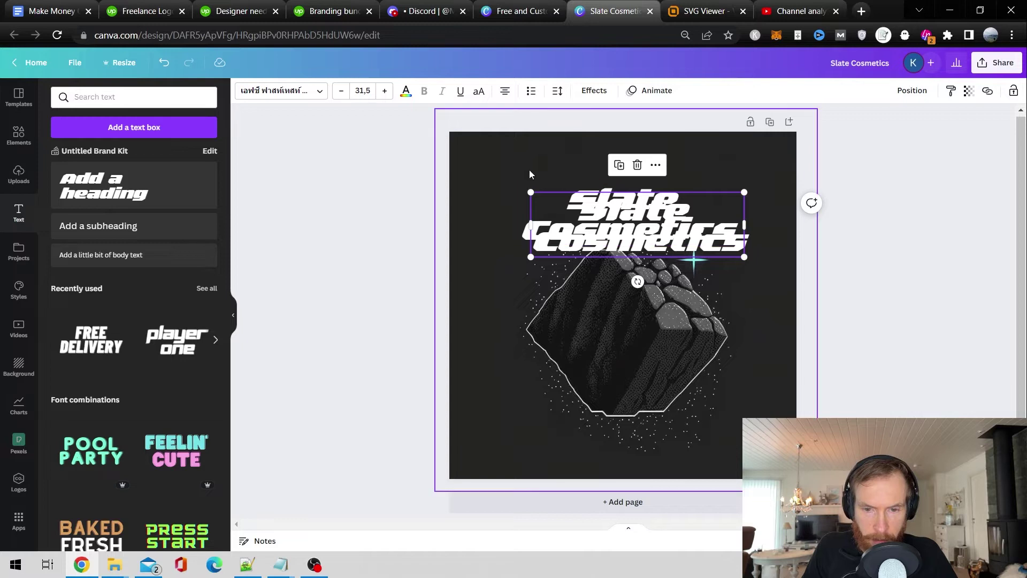
pyautogui.click(406, 97)
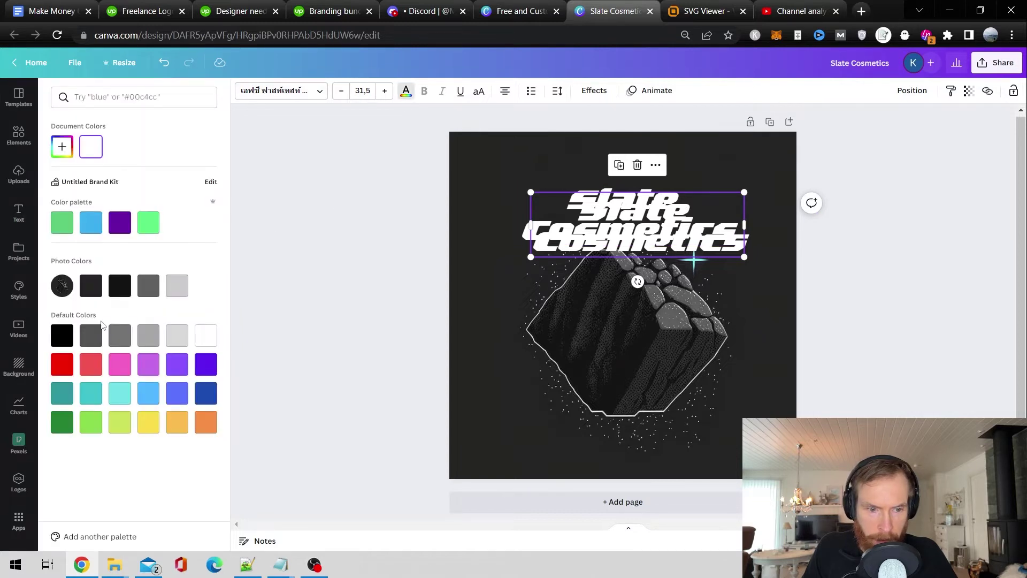
pyautogui.click(62, 336)
pyautogui.rightClick(641, 249)
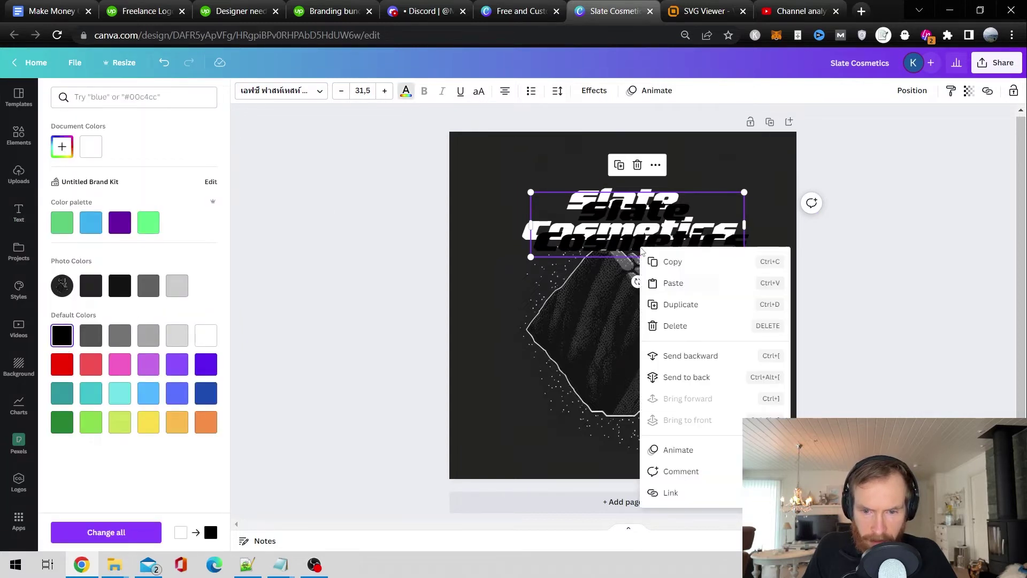
pyautogui.click(701, 363)
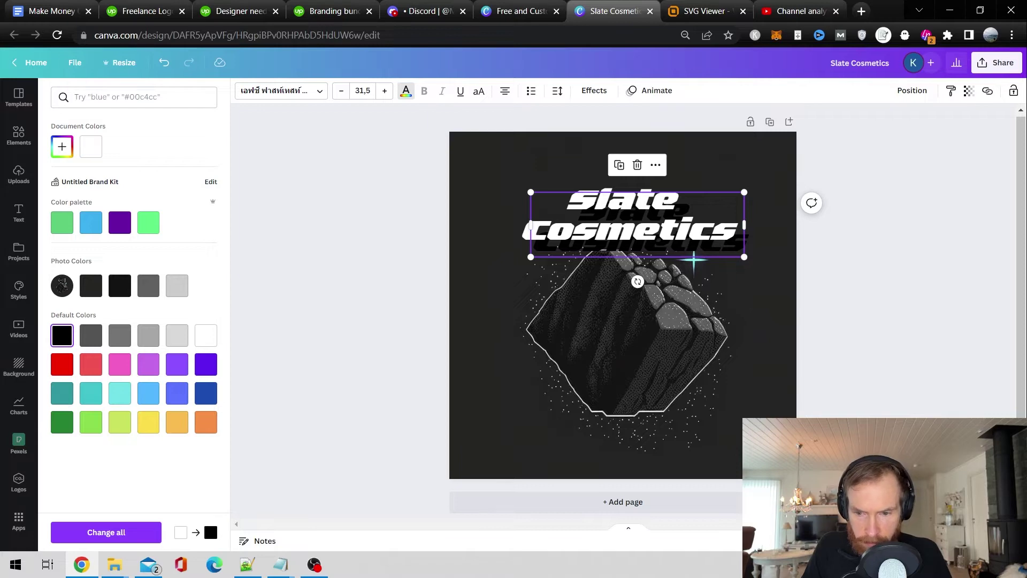
pyautogui.scroll(3, 769, 244)
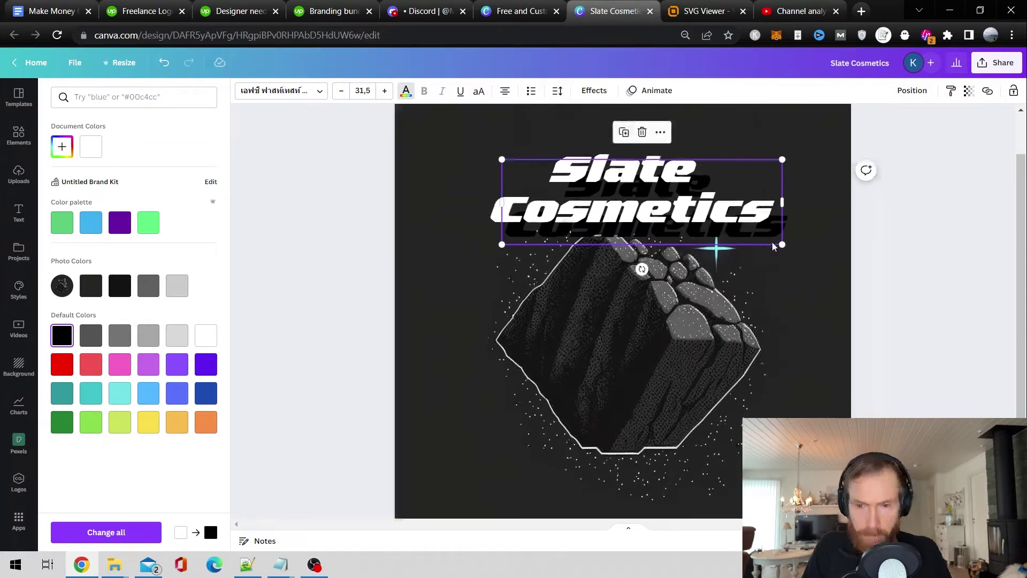
pyautogui.moveTo(769, 243); pyautogui.dragTo(756, 229)
# Check the background image's crop and leave it unchanged.
pyautogui.click(819, 287)
pyautogui.doubleClick(819, 286)
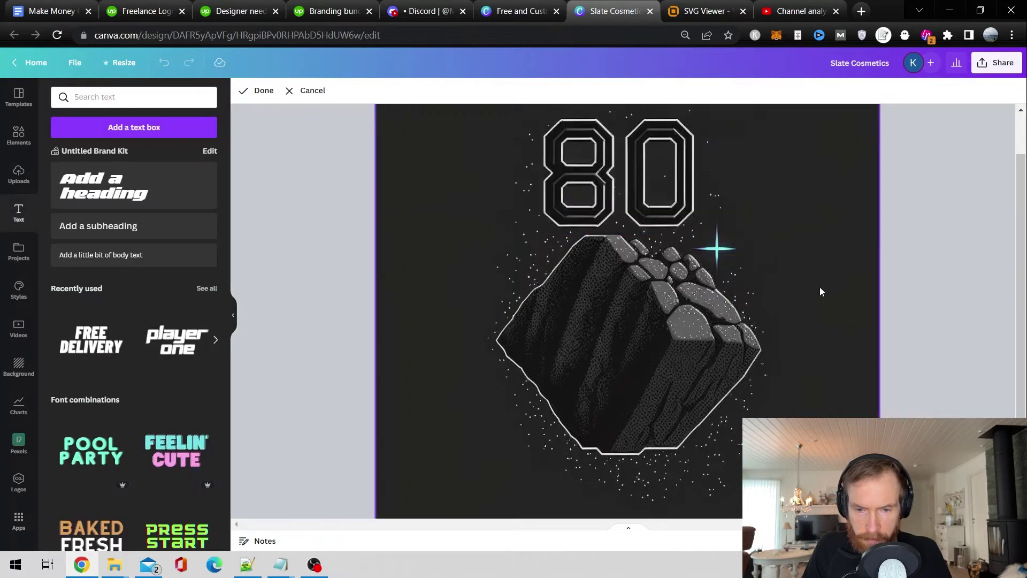
pyautogui.click(916, 295)
pyautogui.click(322, 307)
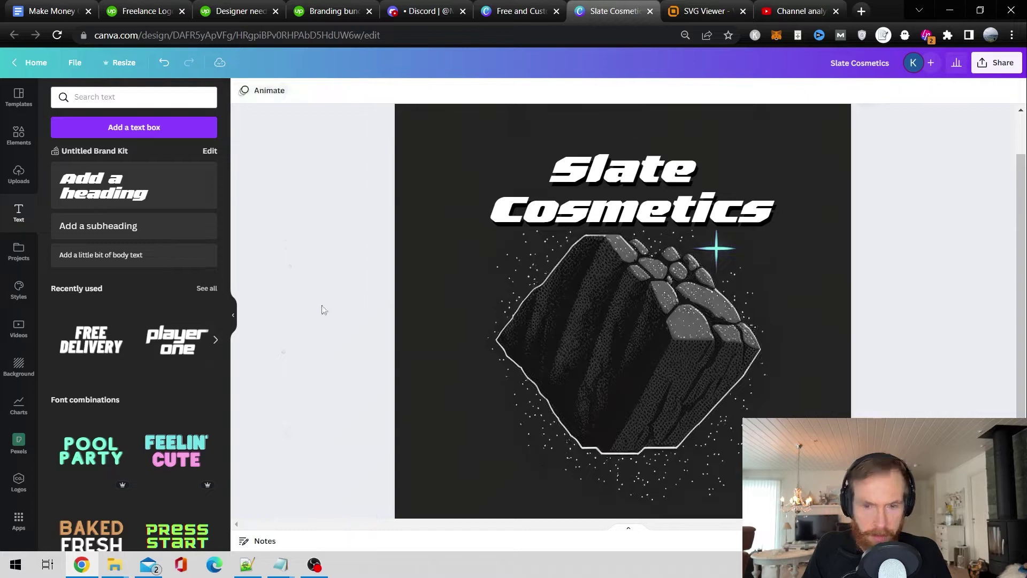
pyautogui.scroll(-2, 321, 309)
pyautogui.scroll(2, 926, 349)
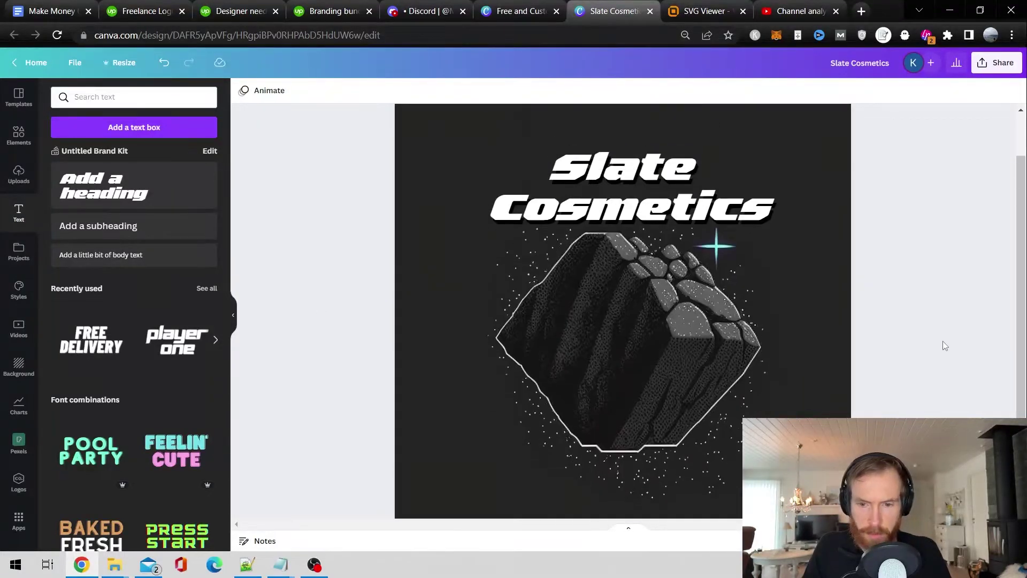
pyautogui.scroll(-1, 945, 346)
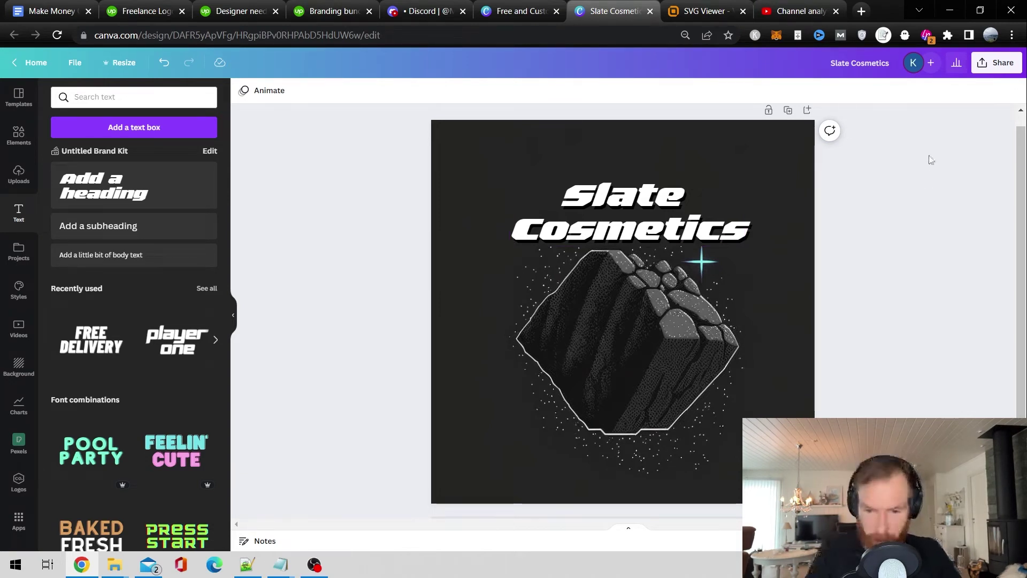
# Download the Slate Cosmetics logo as a PNG.
pyautogui.click(978, 71)
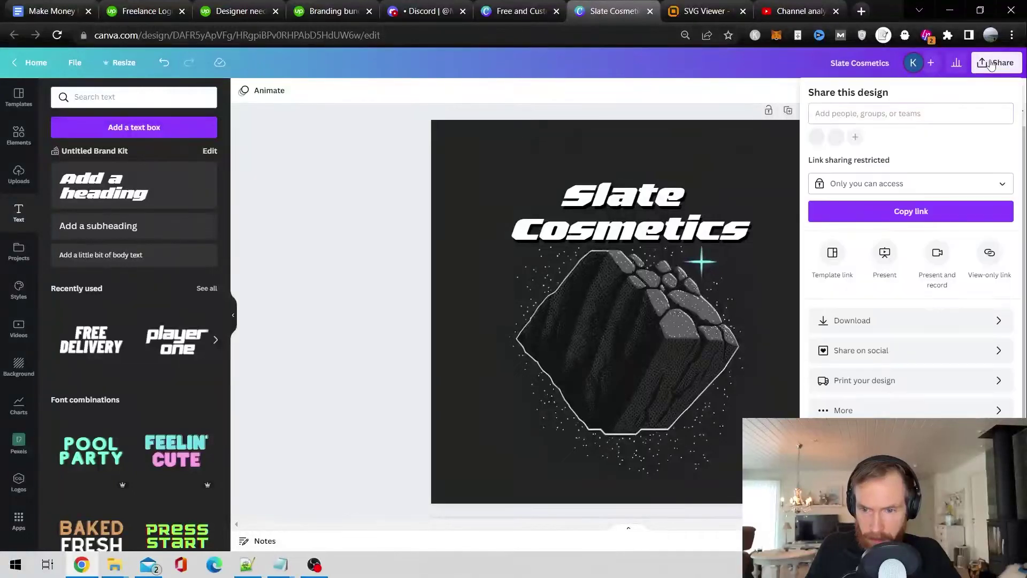
pyautogui.click(914, 320)
pyautogui.click(917, 286)
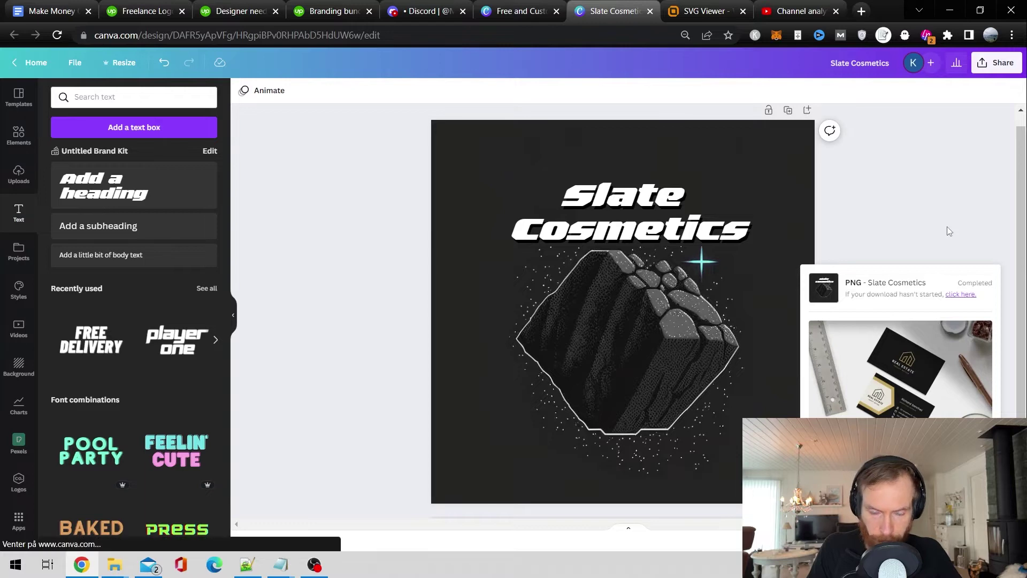
# Download the Slate Cosmetics logo again with file type SVG.
pyautogui.click(996, 64)
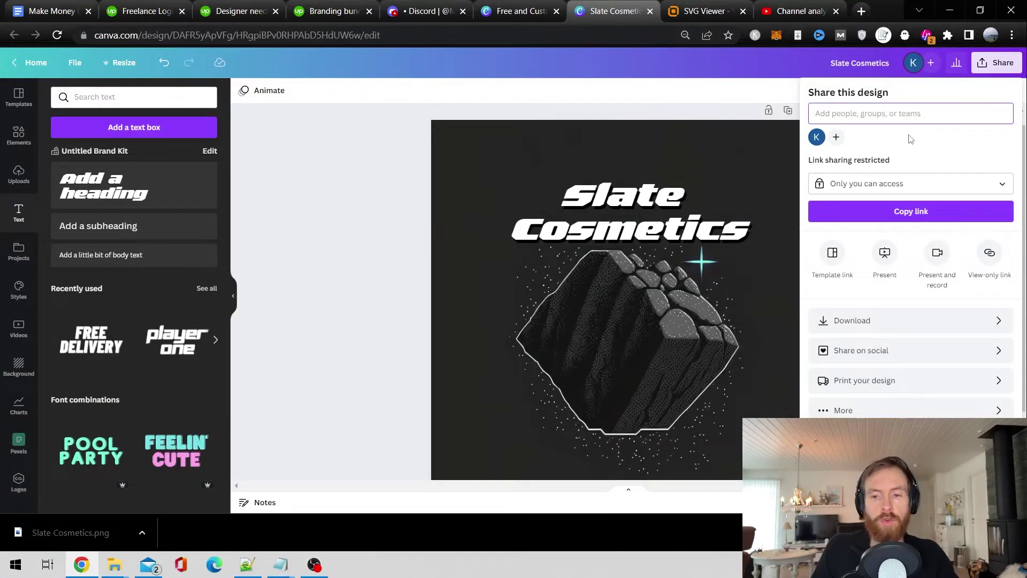
pyautogui.click(855, 321)
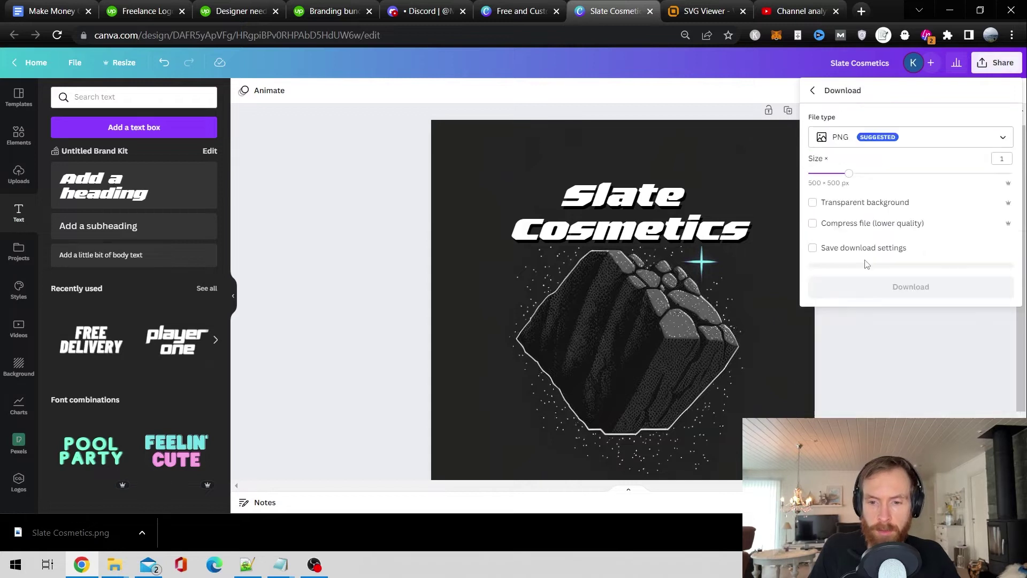
pyautogui.click(866, 137)
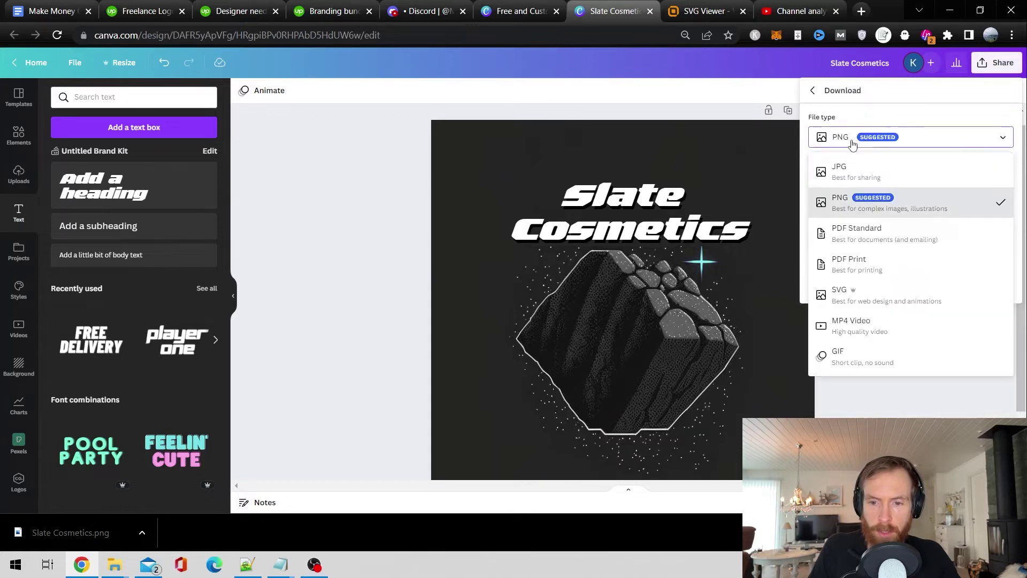
pyautogui.click(856, 306)
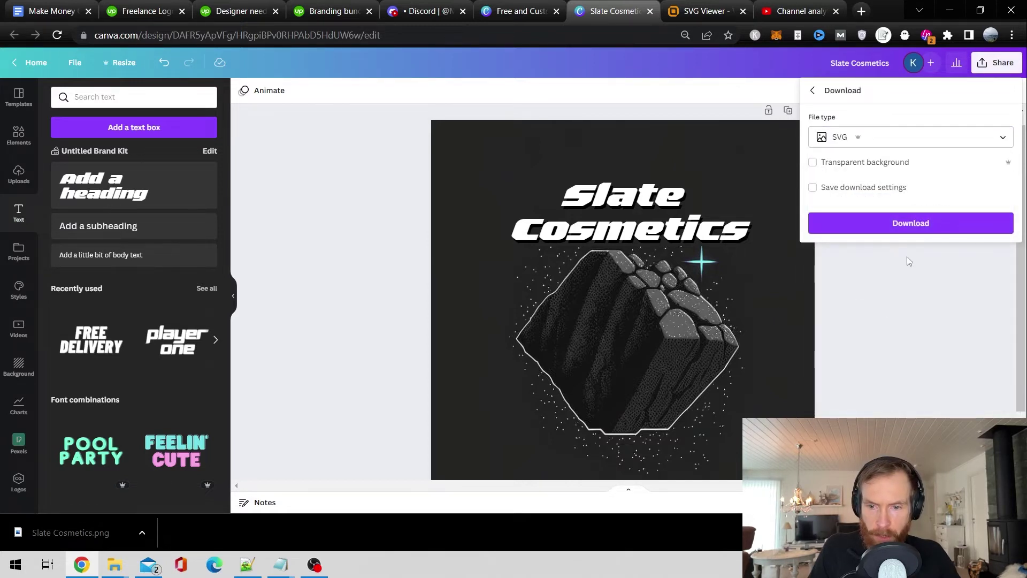
pyautogui.click(909, 225)
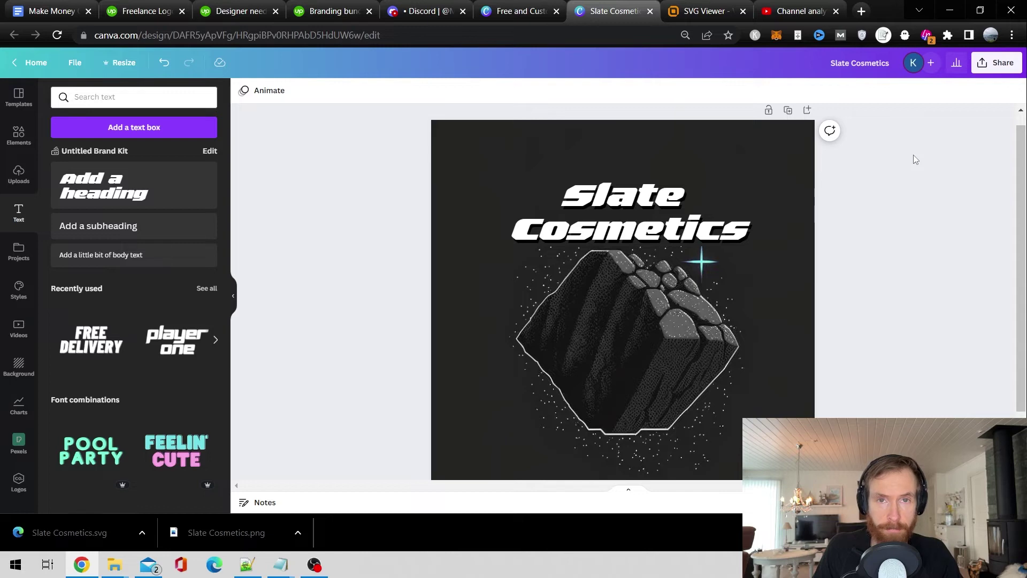
# Load Slate Cosmetics.svg into SVG Viewer and zoom to 800% on the rock.
pyautogui.hotkey('ctrl', 'Tab')
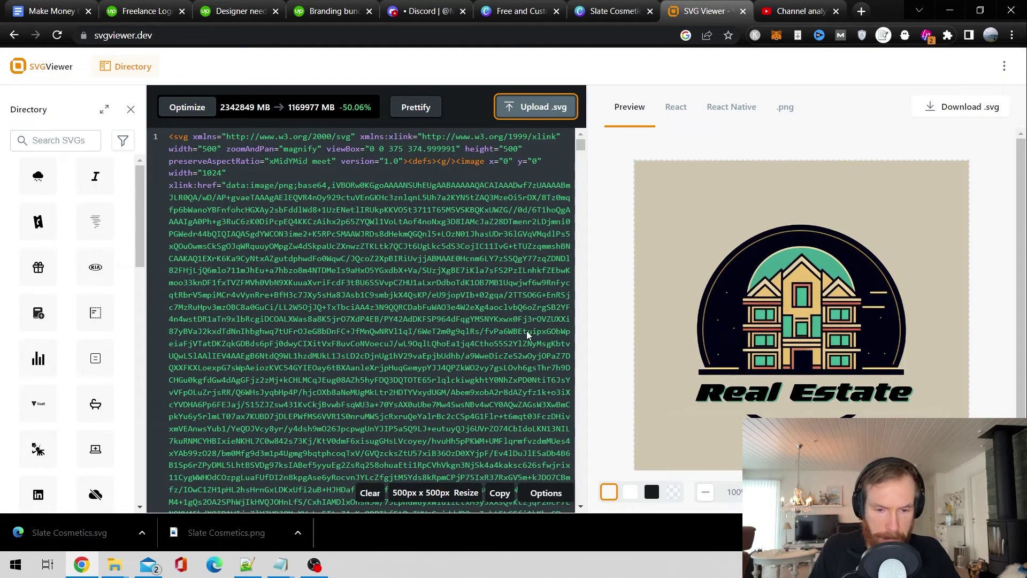
pyautogui.moveTo(606, 209); pyautogui.dragTo(598, 198)
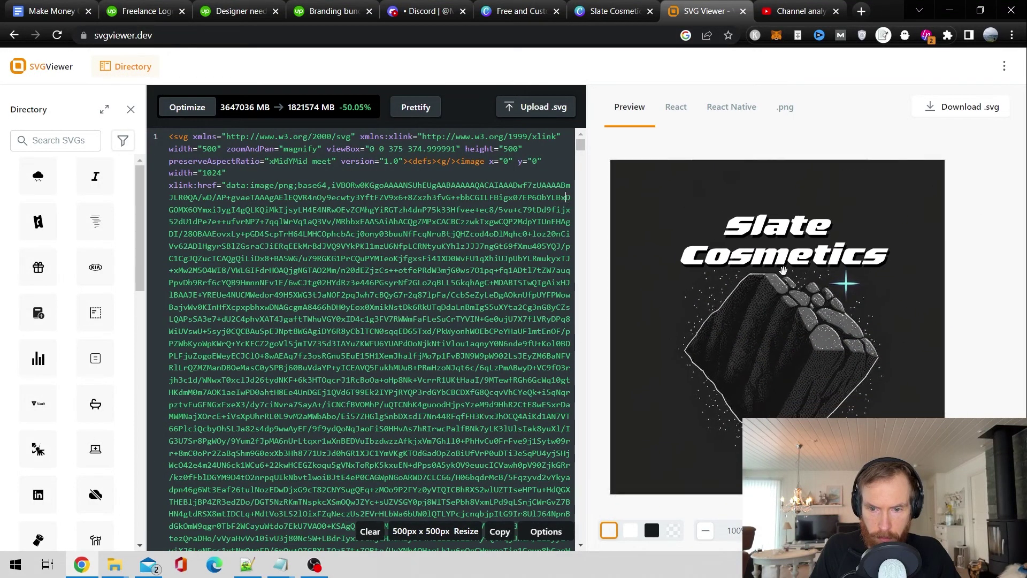
pyautogui.scroll(7, 803, 299)
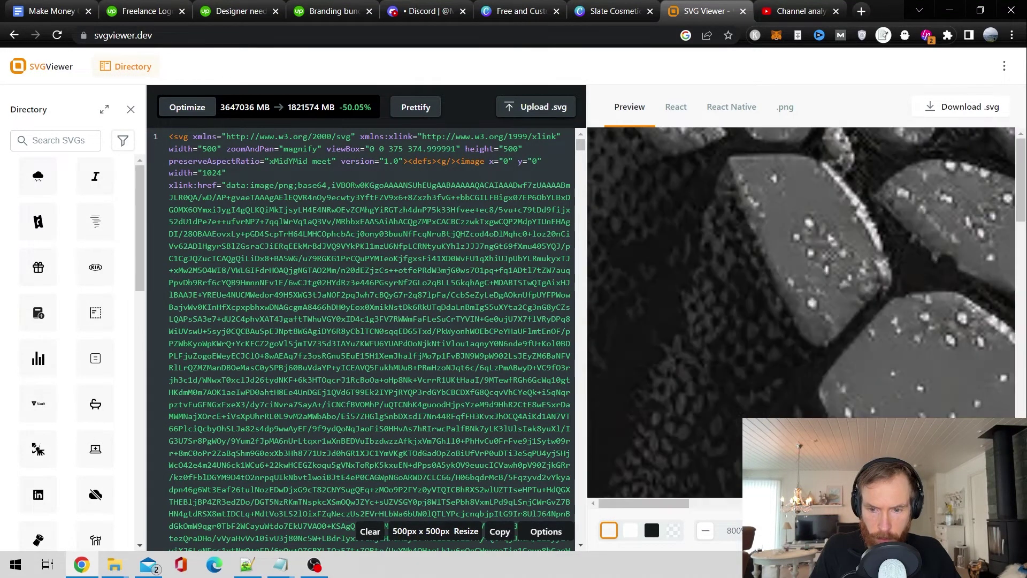
pyautogui.click(707, 532)
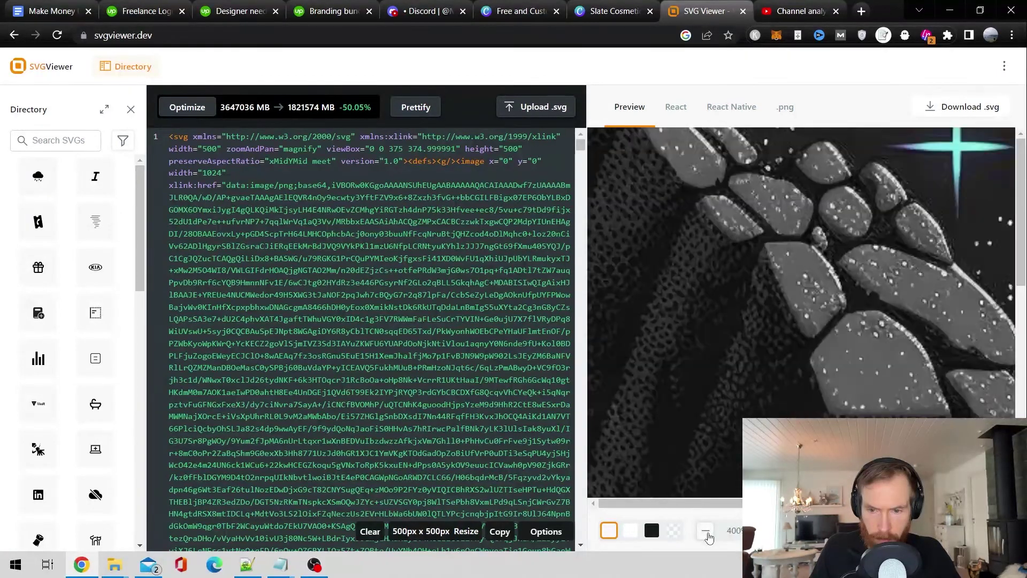
pyautogui.click(706, 532)
pyautogui.click(707, 532)
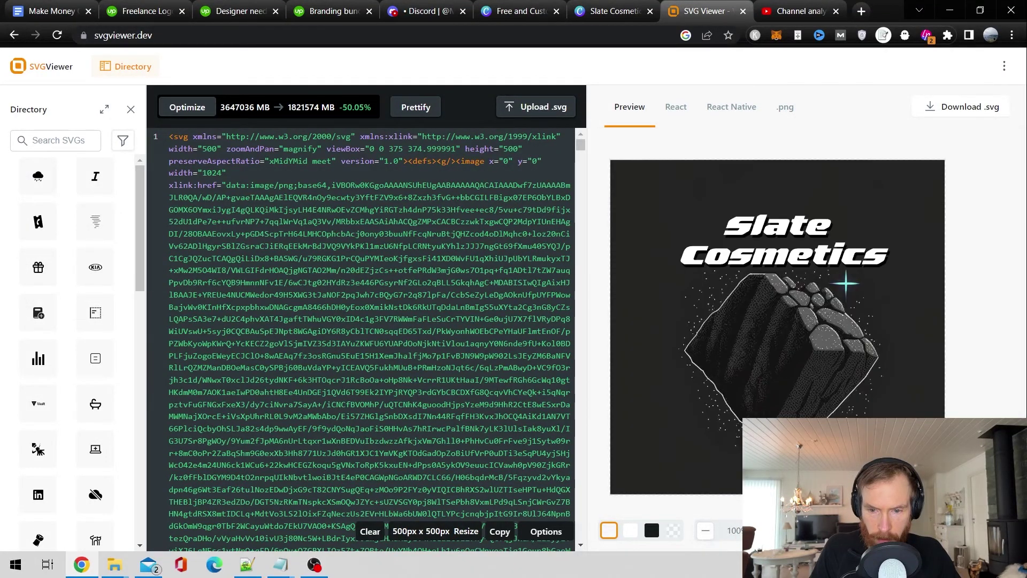
pyautogui.click(759, 531)
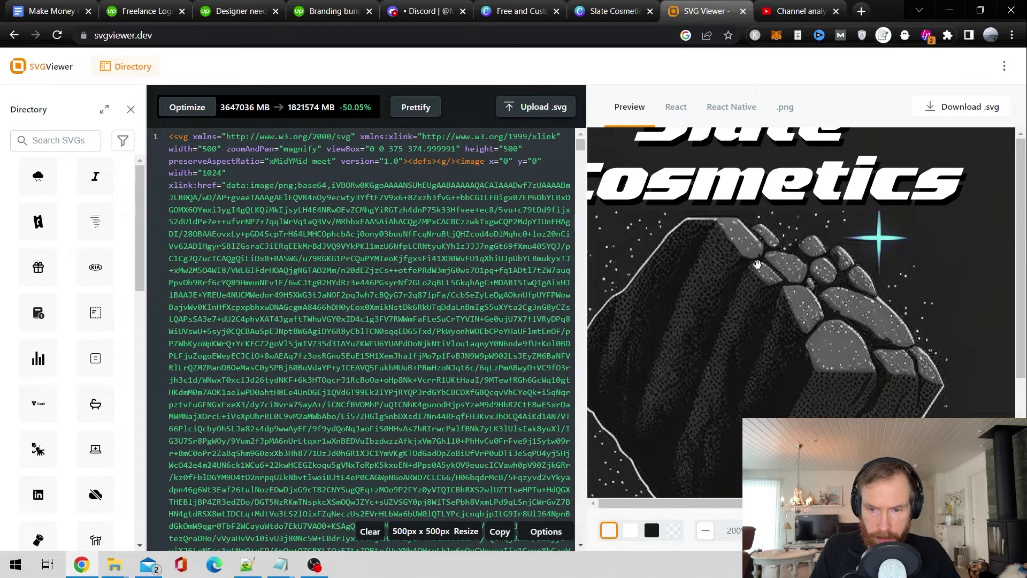
pyautogui.click(759, 531)
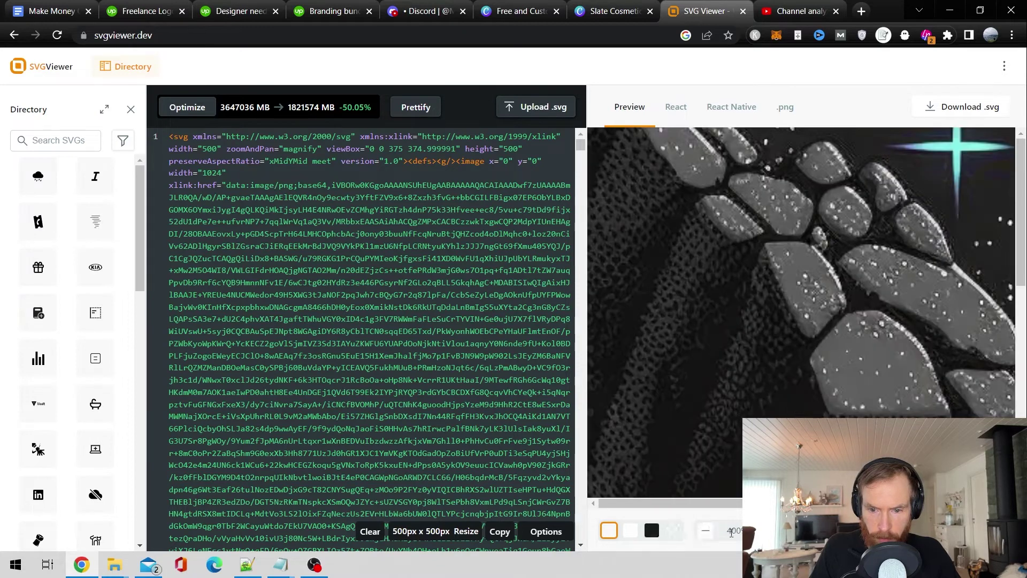
pyautogui.click(759, 530)
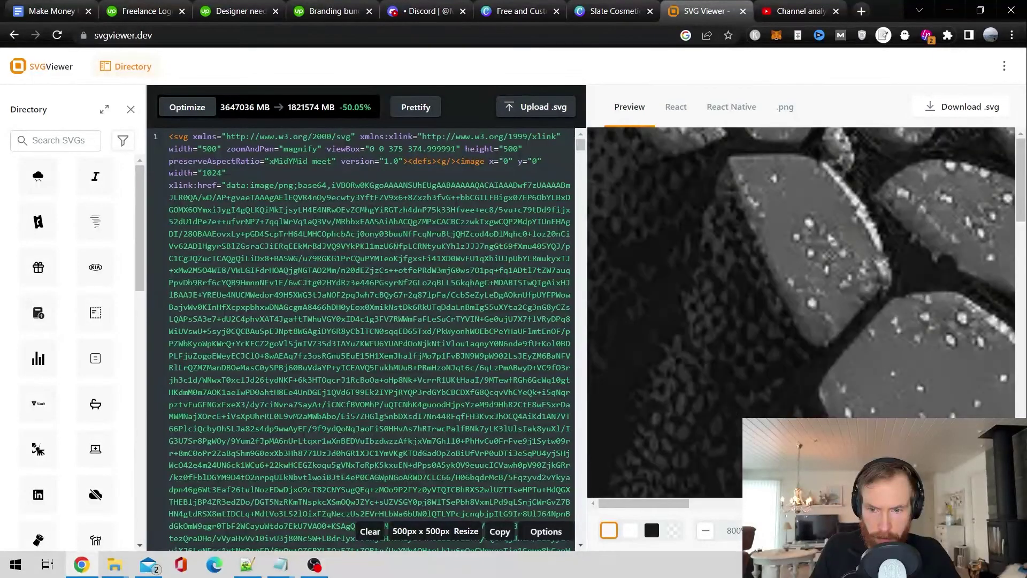
# Inspect the white lettering at 50–200% zoom, then return to the Upwork Branding bundle job.
pyautogui.click(703, 533)
pyautogui.click(704, 534)
pyautogui.click(704, 534)
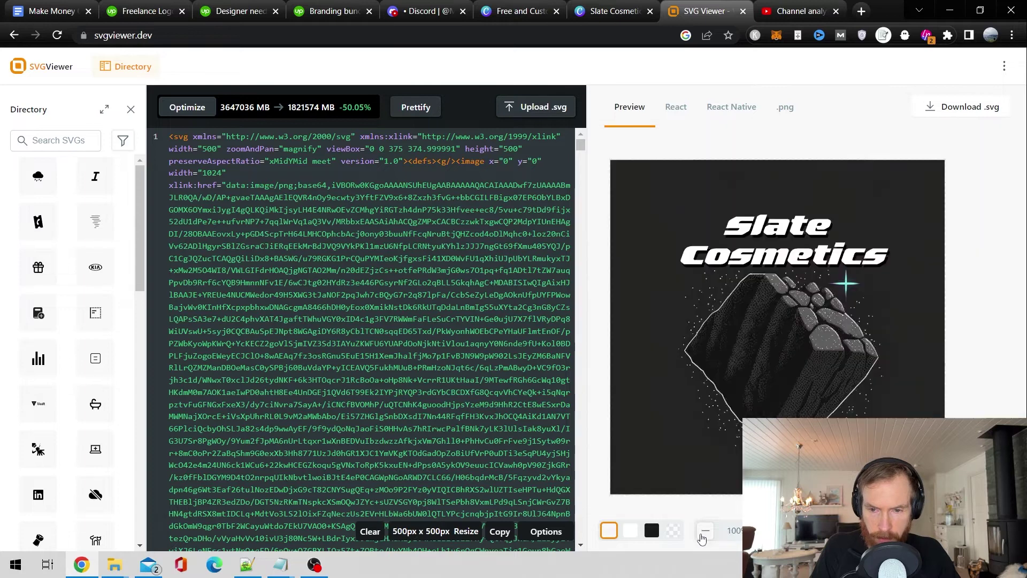
pyautogui.click(704, 533)
pyautogui.click(760, 531)
pyautogui.click(760, 530)
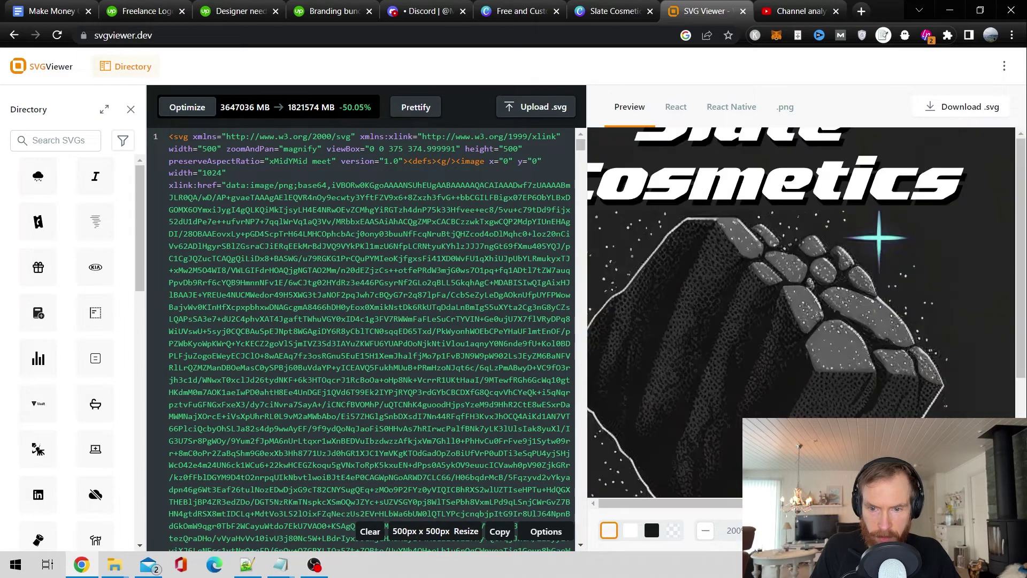
pyautogui.moveTo(826, 239); pyautogui.dragTo(902, 365)
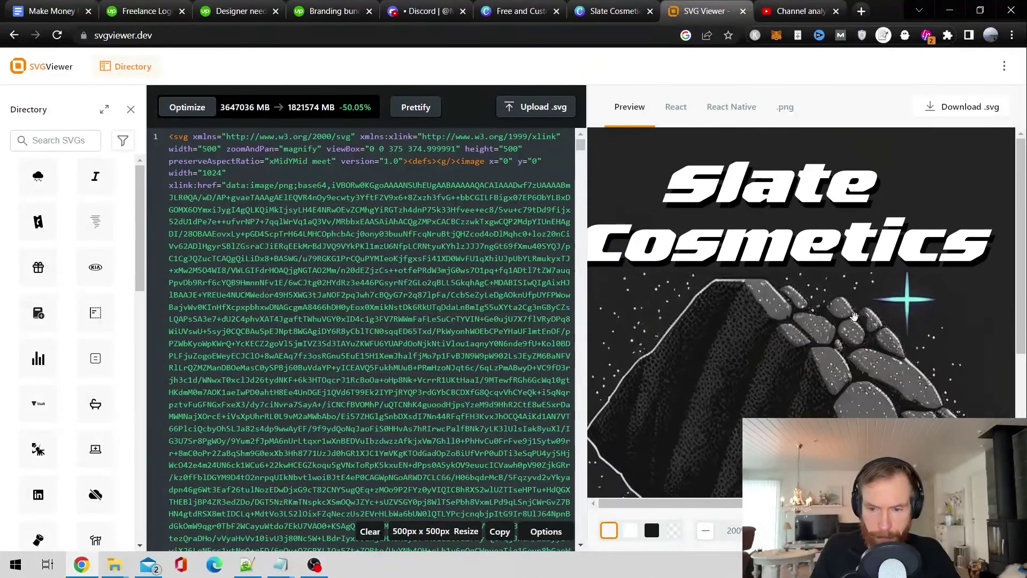
pyautogui.scroll(-3, 850, 318)
pyautogui.scroll(3, 839, 321)
pyautogui.click(706, 537)
pyautogui.click(706, 536)
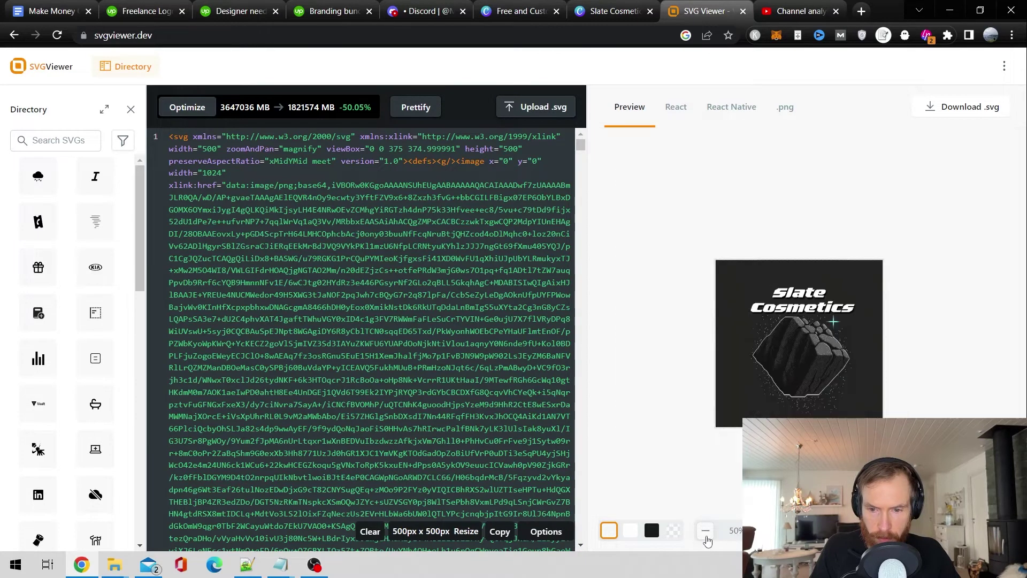
pyautogui.click(706, 538)
pyautogui.scroll(3, 704, 533)
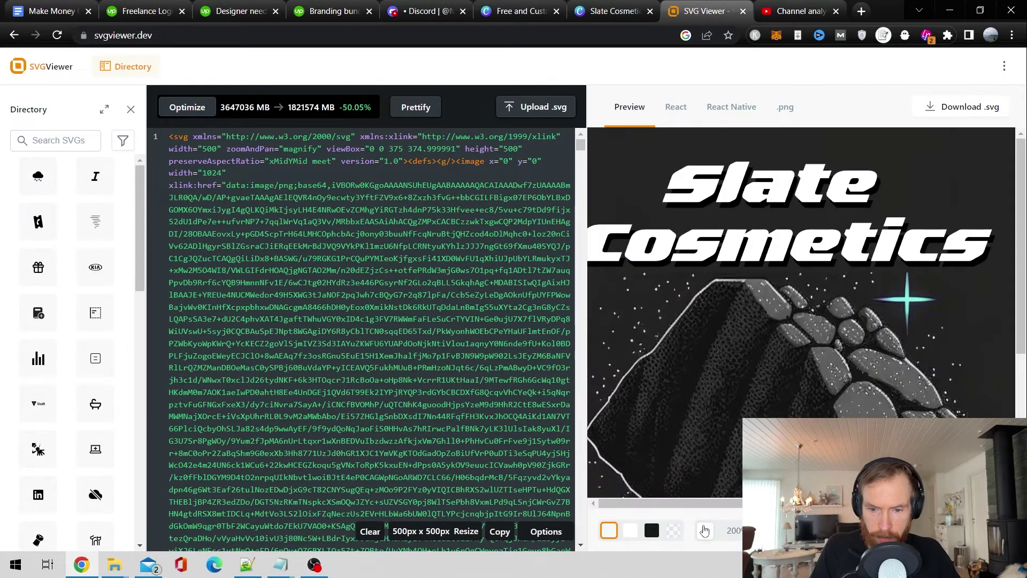
pyautogui.scroll(2, 812, 234)
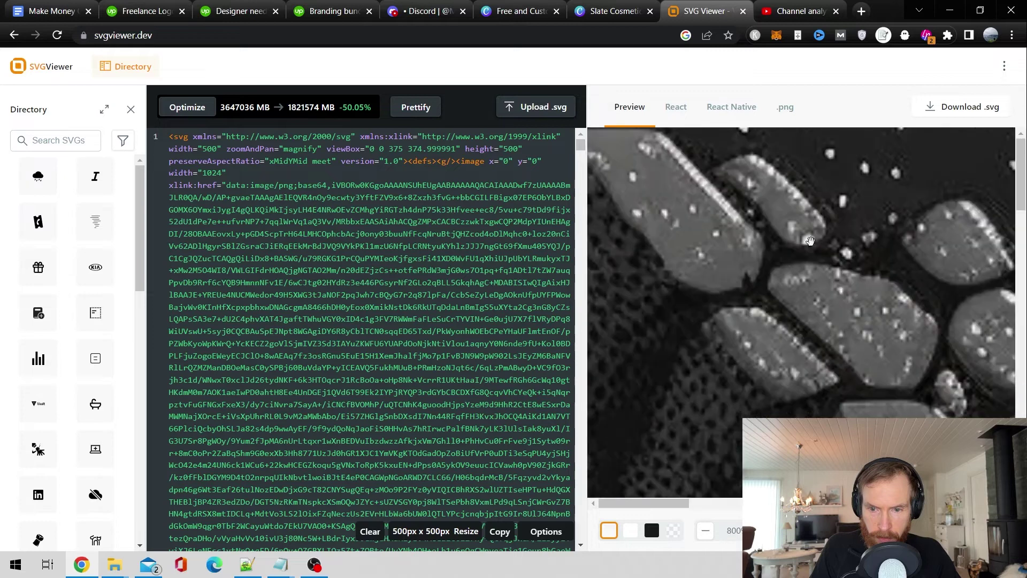
pyautogui.moveTo(812, 235); pyautogui.dragTo(859, 328)
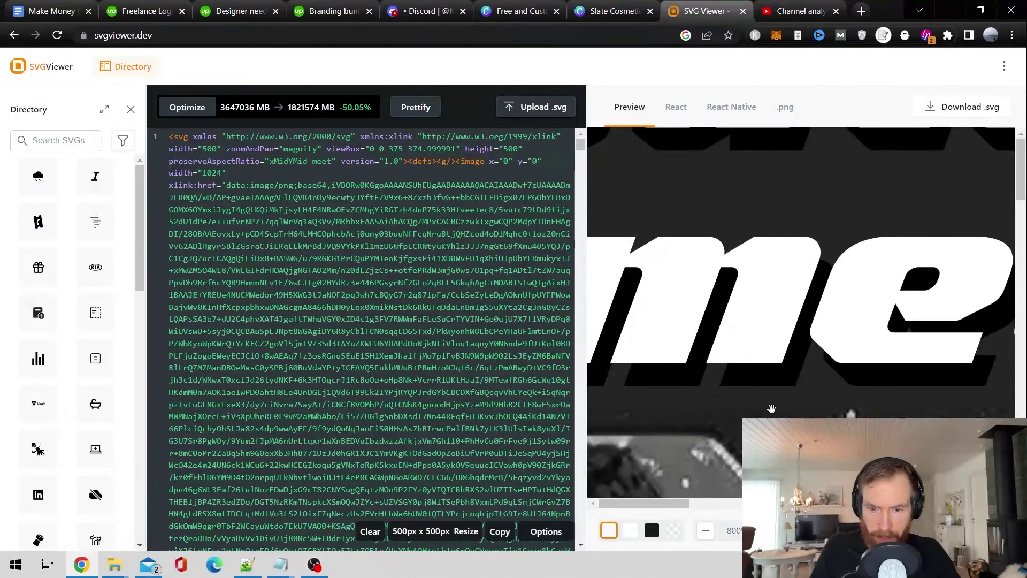
pyautogui.click(706, 537)
pyautogui.moveTo(804, 388); pyautogui.dragTo(792, 319)
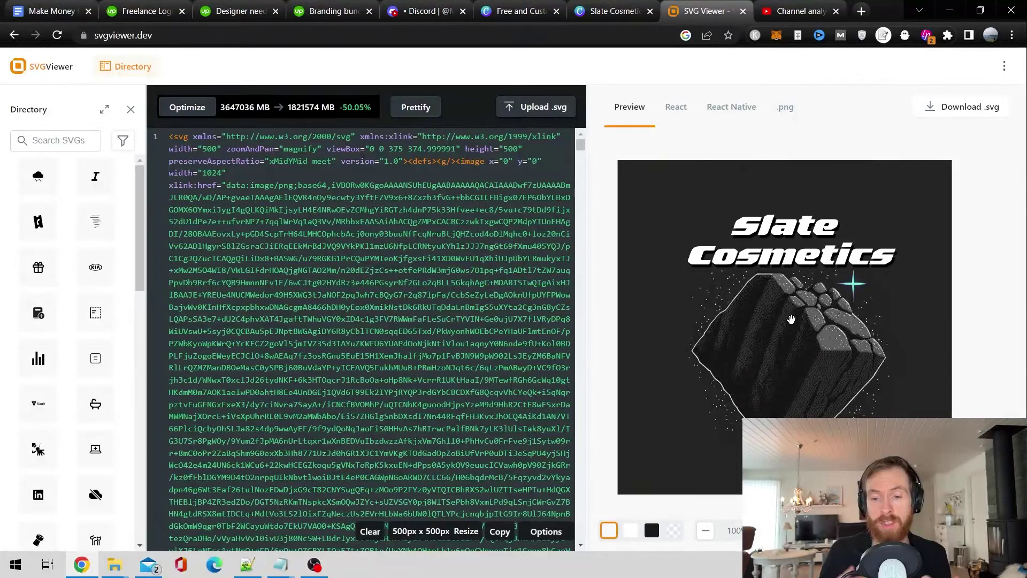
pyautogui.hotkey('ctrl', '4')
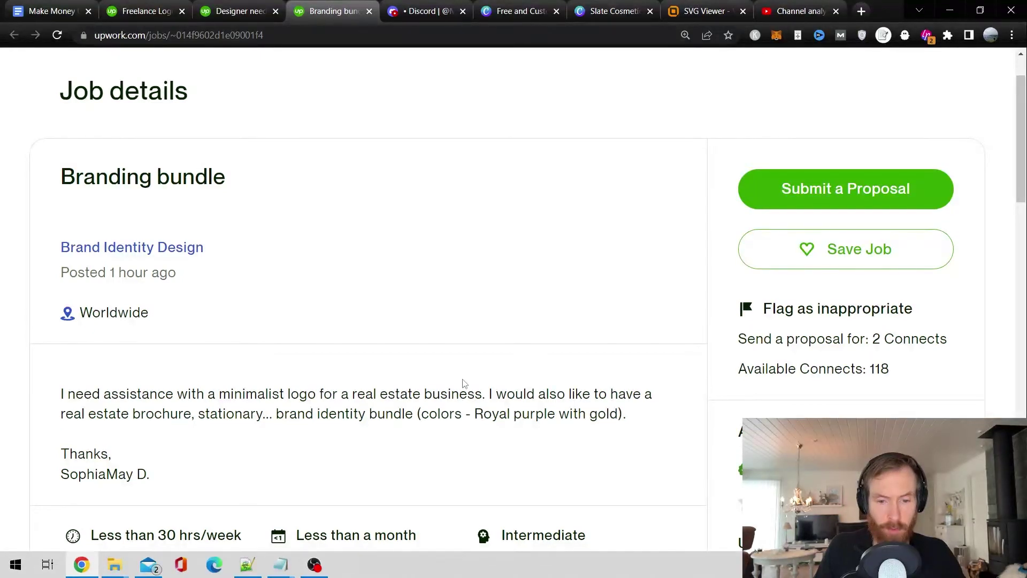
# Highlight the royal purple with gold colour request in the Branding bundle brief, then deselect it.
pyautogui.moveTo(427, 415); pyautogui.dragTo(483, 412)
pyautogui.click(611, 419)
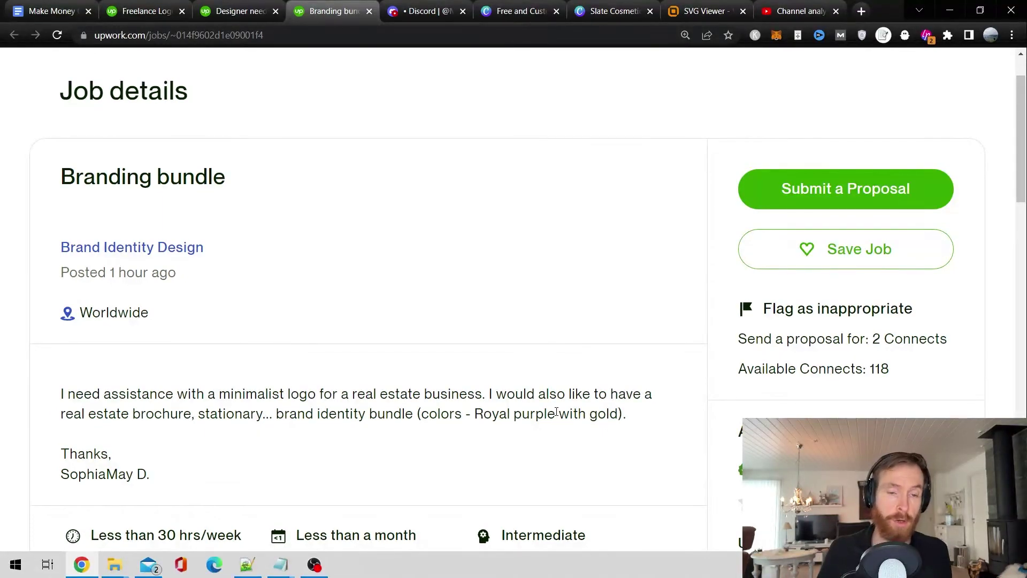
# Send the pasted real estate logo prompt via /imagine, correcting 'minimalistics' to 'minimalistic'.
pyautogui.hotkey('ctrl', 'Tab')
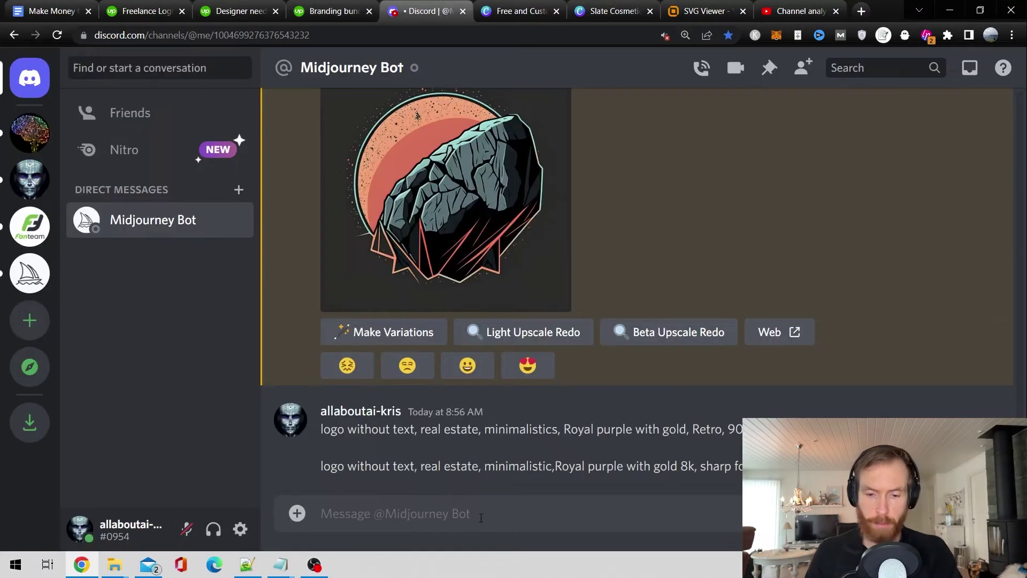
pyautogui.write('/ima')
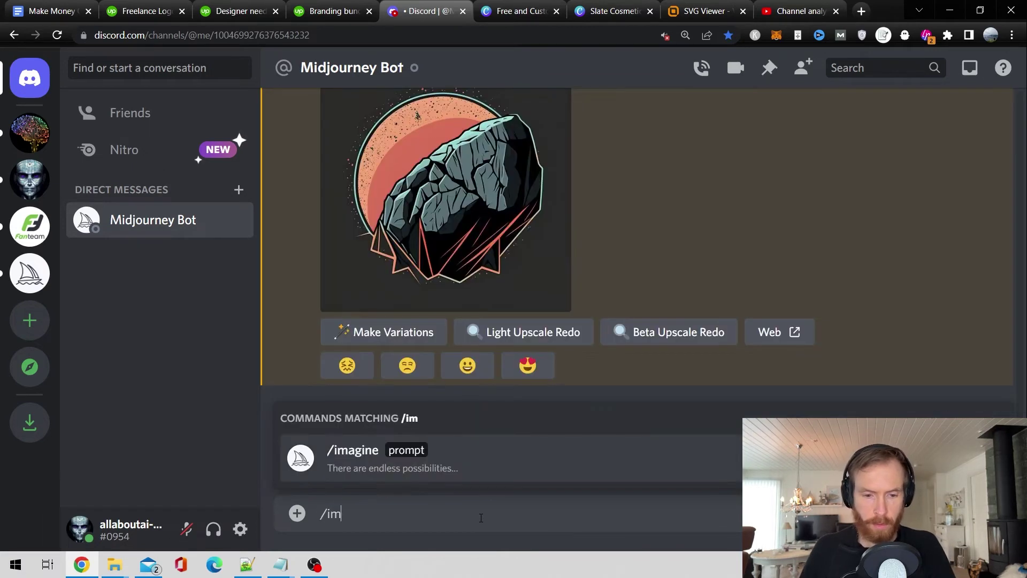
pyautogui.click(447, 457)
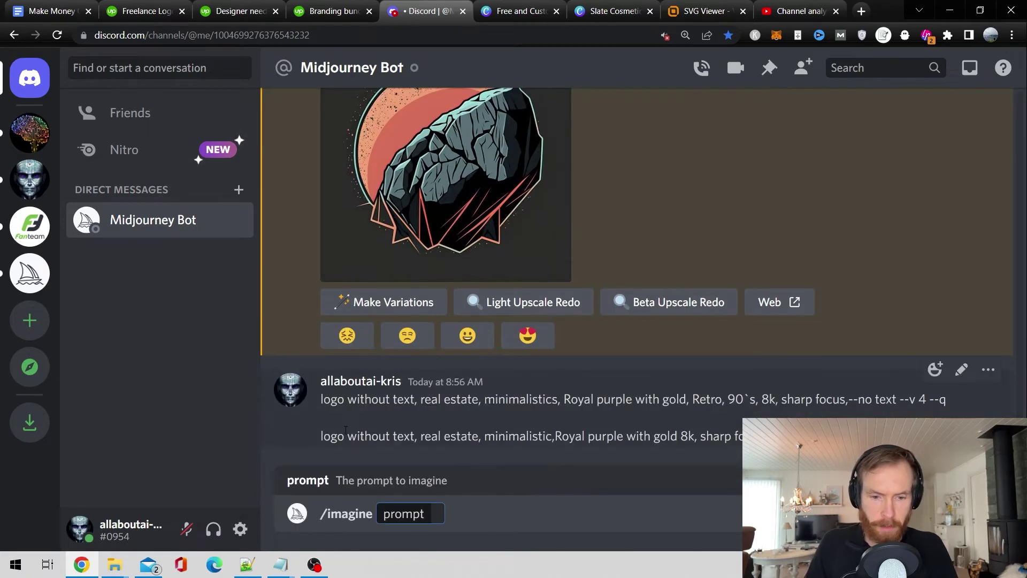
pyautogui.moveTo(321, 400); pyautogui.dragTo(946, 402)
pyautogui.hotkey('ctrl', 'c')
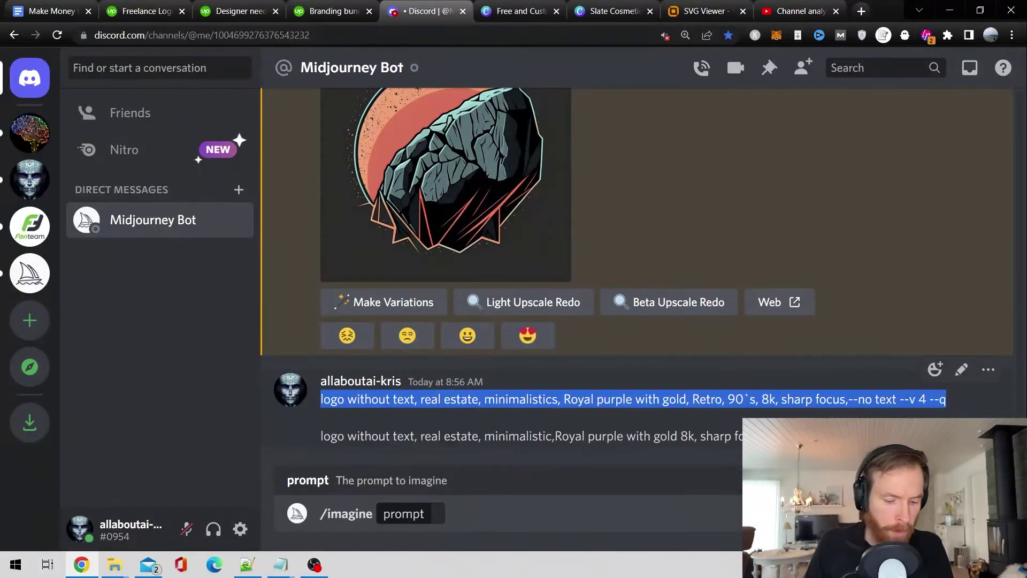
pyautogui.click(447, 551)
pyautogui.hotkey('ctrl', 'v')
pyautogui.write('2')
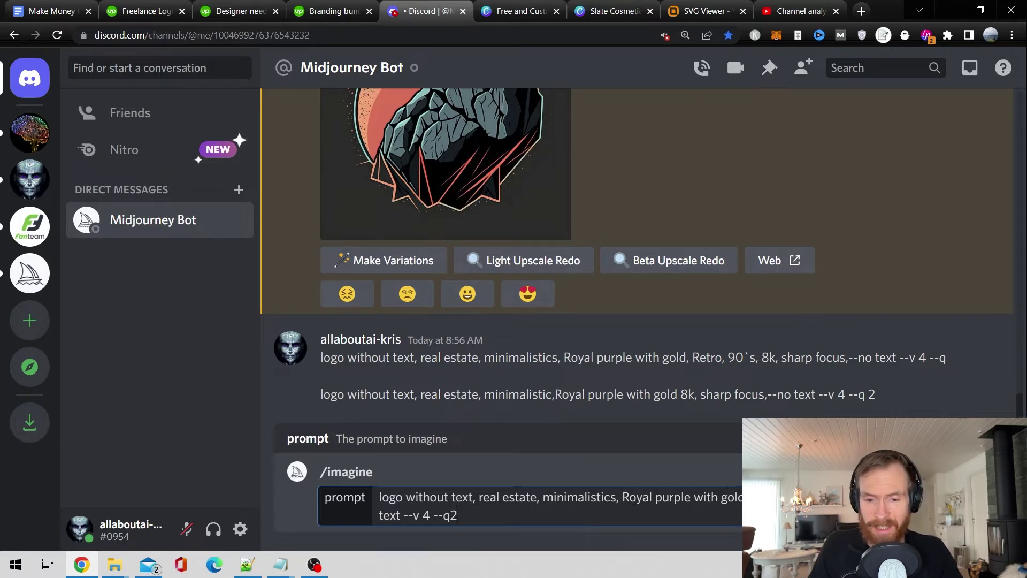
pyautogui.click(616, 497)
pyautogui.press('BackSpace')
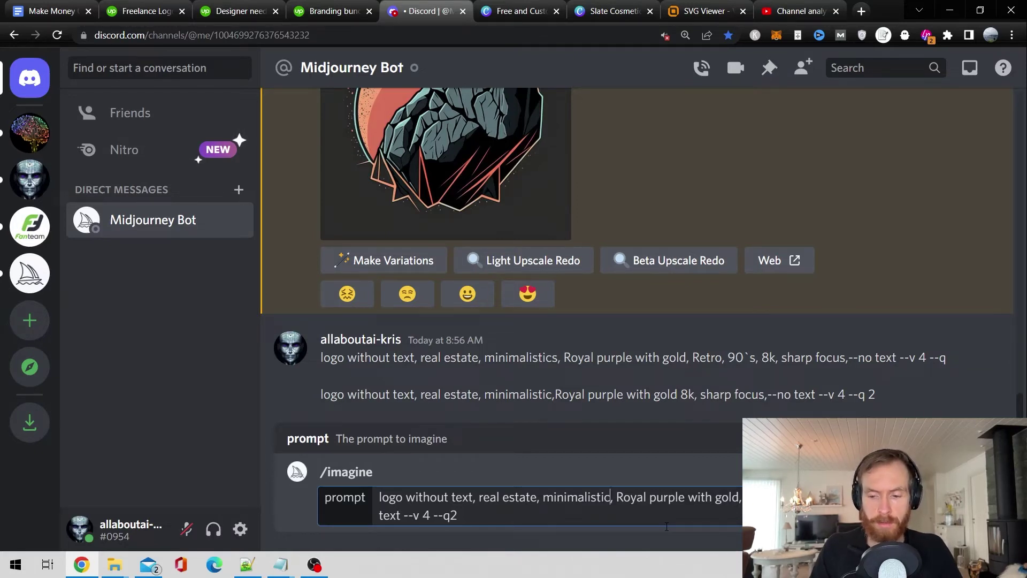
pyautogui.press('Return')
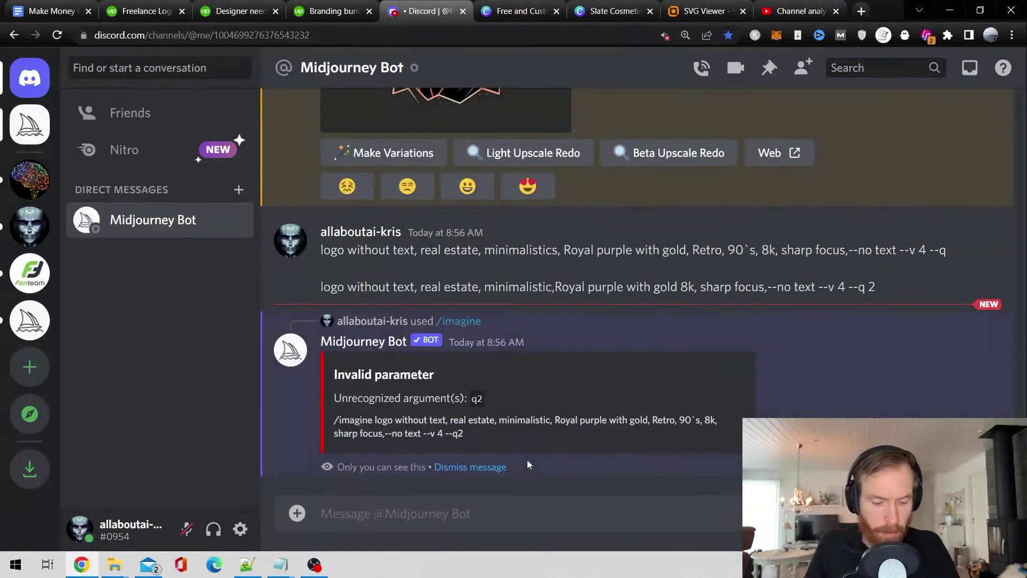
# Recall the previous /imagine prompt and resend it with --q separated from 2.
pyautogui.press('Up')
pyautogui.click(450, 515)
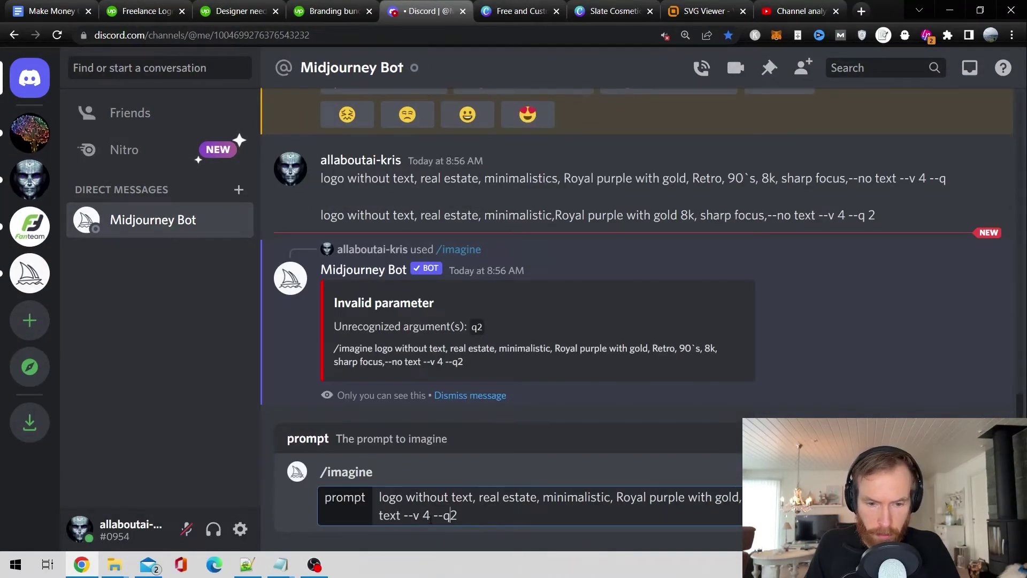
pyautogui.press('Return')
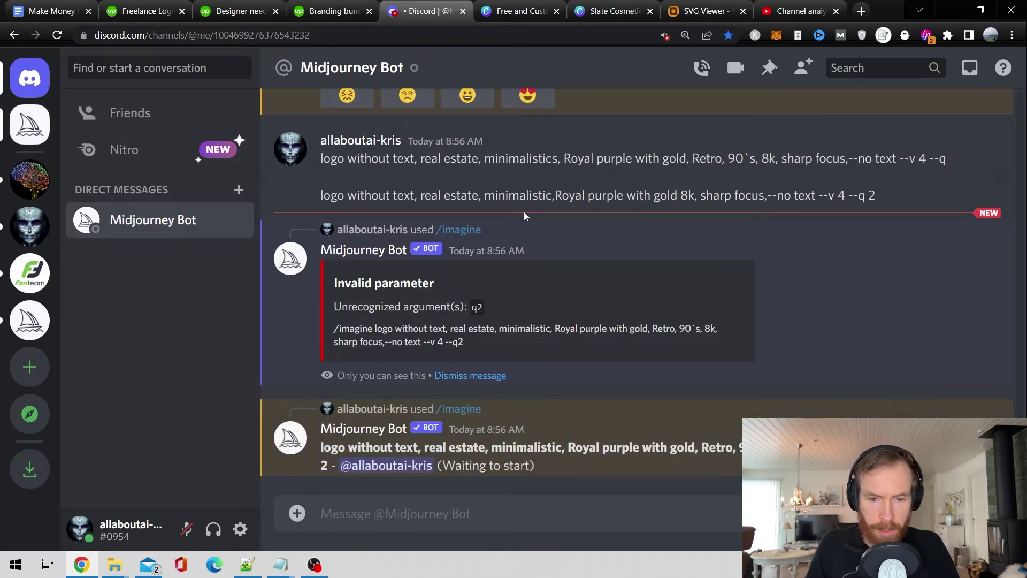
# Replace the prompt with the pasted corrected text, add a comma after 'gold', and send it.
pyautogui.hotkey('ctrl', 'z')
pyautogui.moveTo(319, 125); pyautogui.dragTo(875, 127)
pyautogui.hotkey('ctrl', 'c')
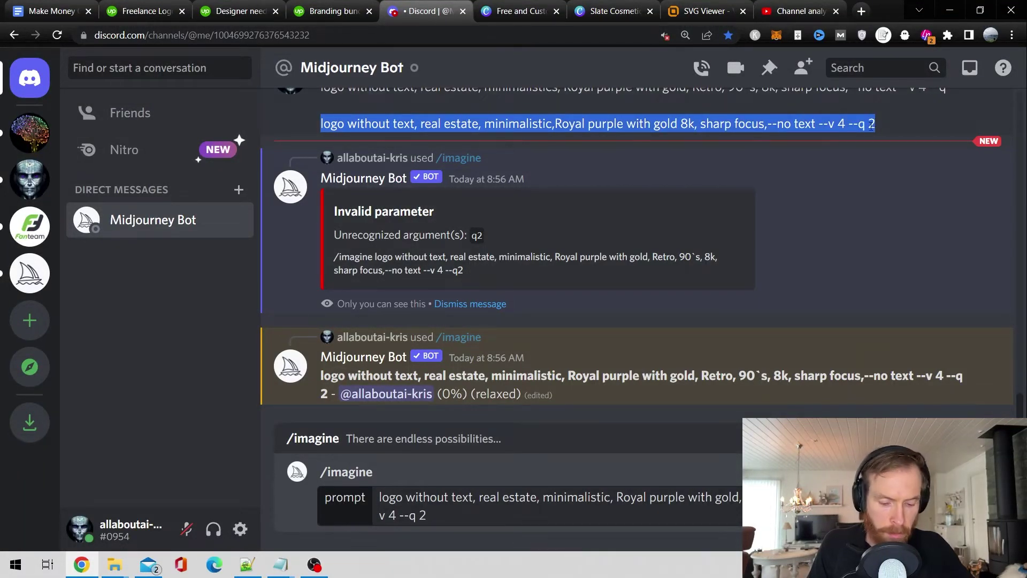
pyautogui.click(382, 497)
pyautogui.hotkey('ctrl', 'a')
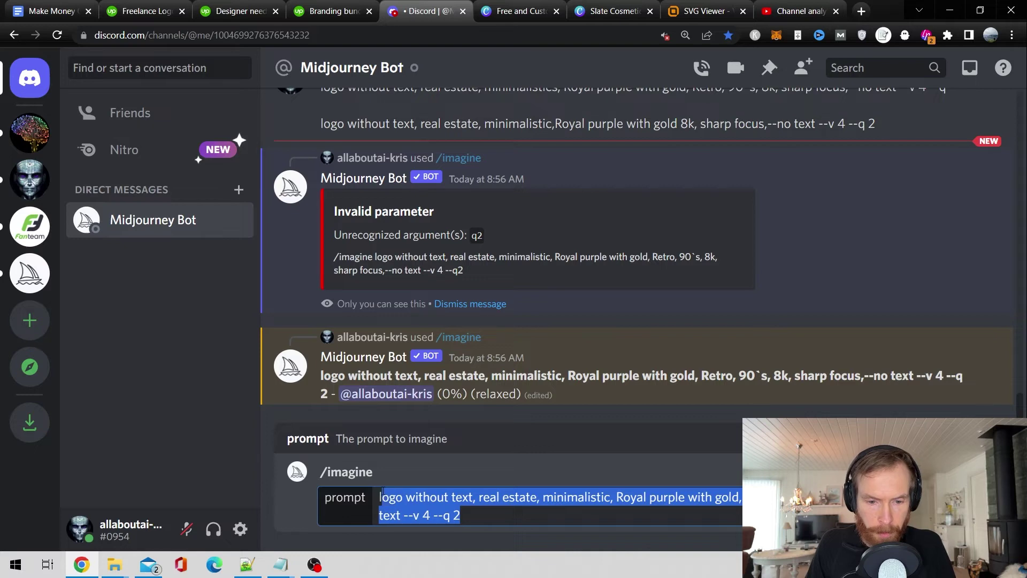
pyautogui.press('BackSpace')
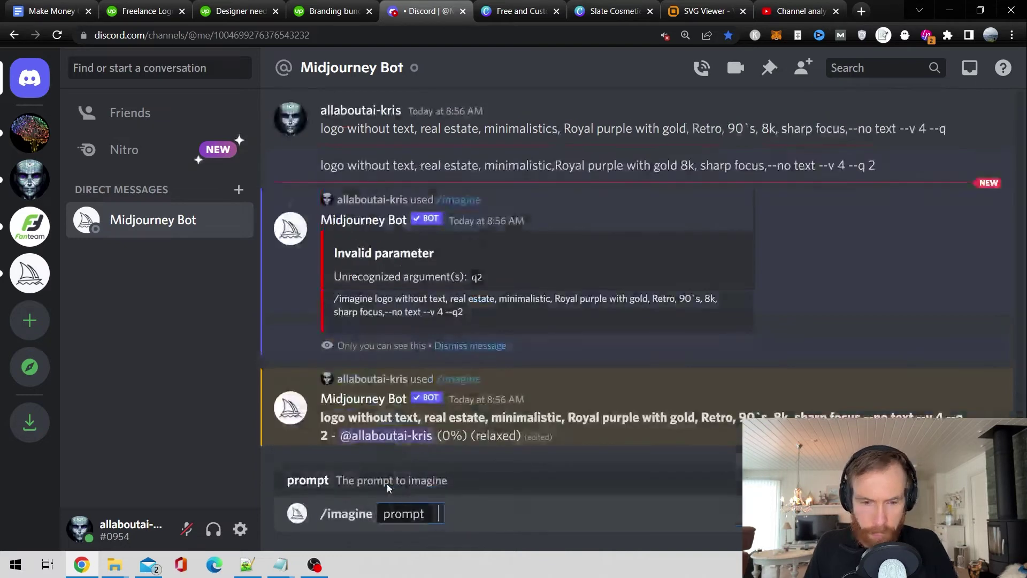
pyautogui.hotkey('ctrl', 'v')
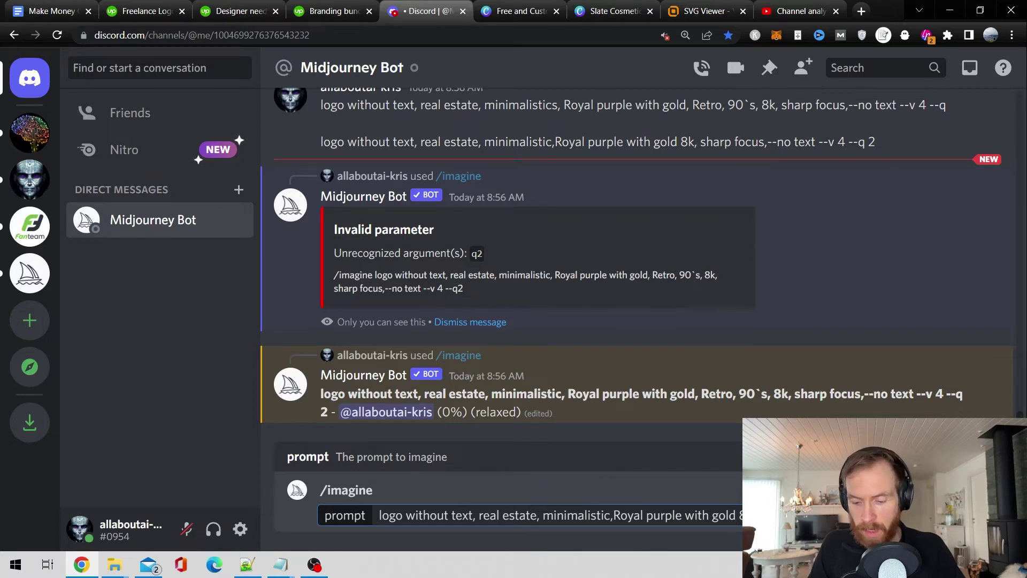
pyautogui.write(',')
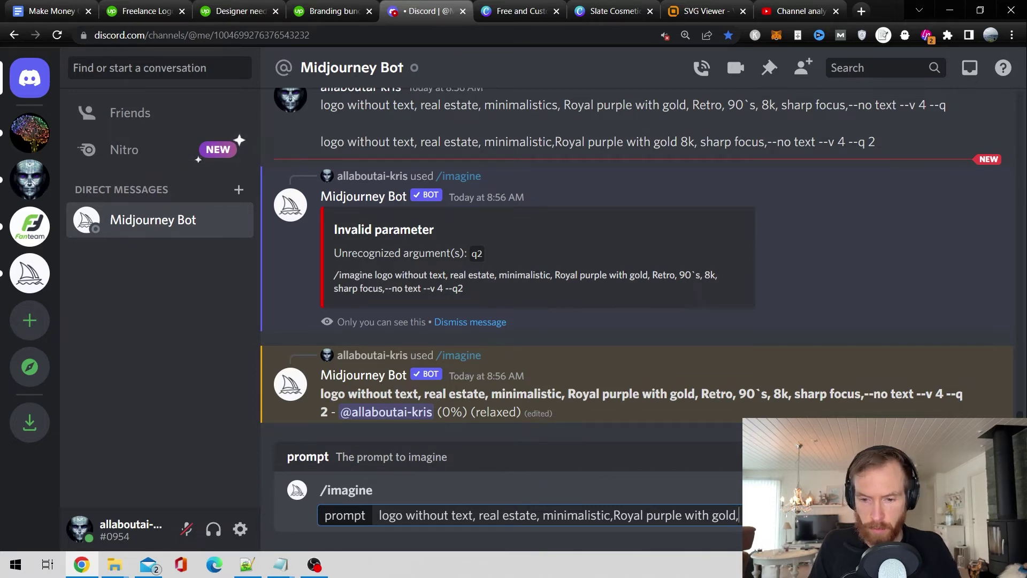
pyautogui.press('Return')
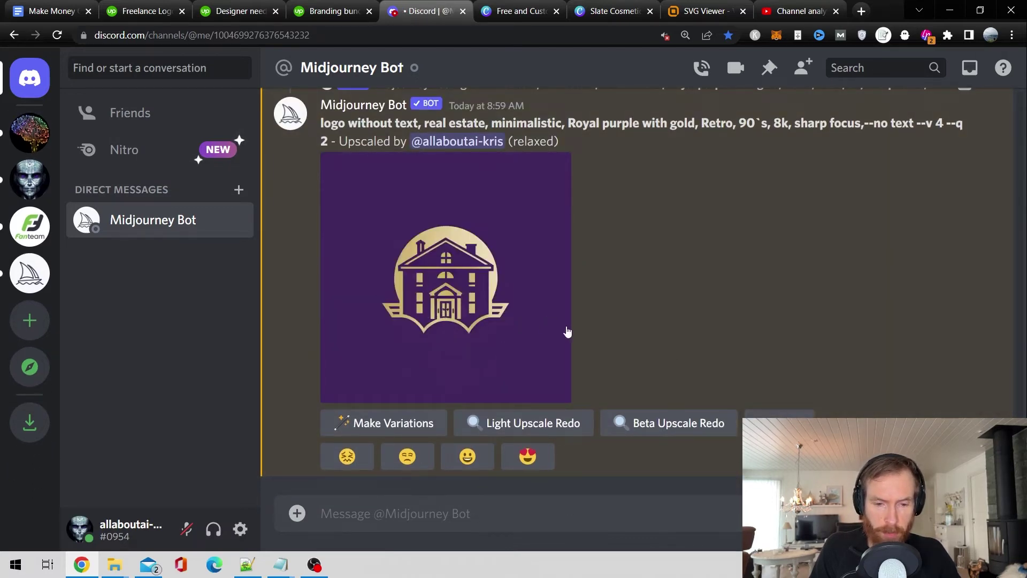
# Scroll up past the PANLEALL upscale and four-image grid, then back down to the upscaled house logo.
pyautogui.scroll(6, 566, 331)
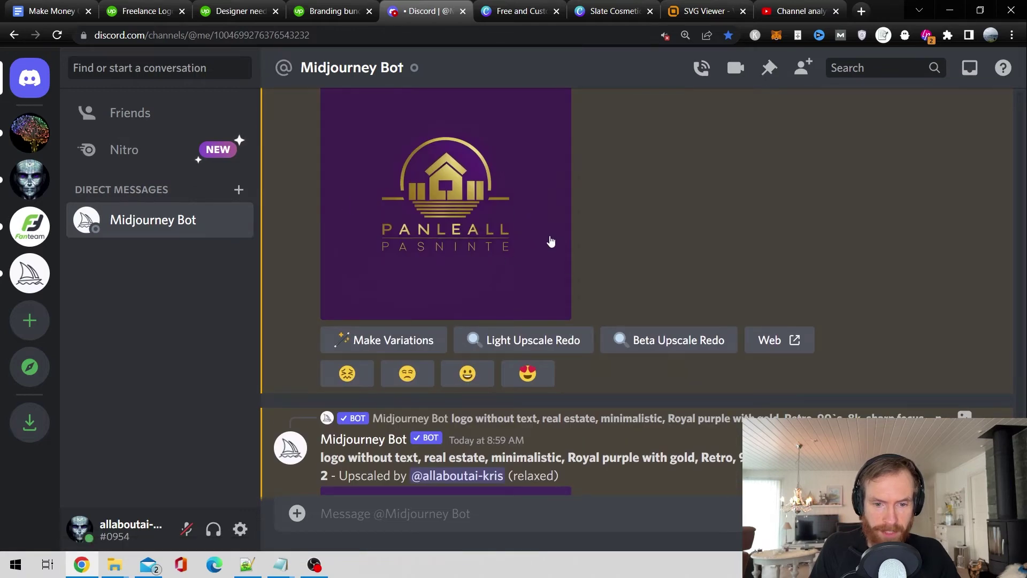
pyautogui.scroll(15, 554, 242)
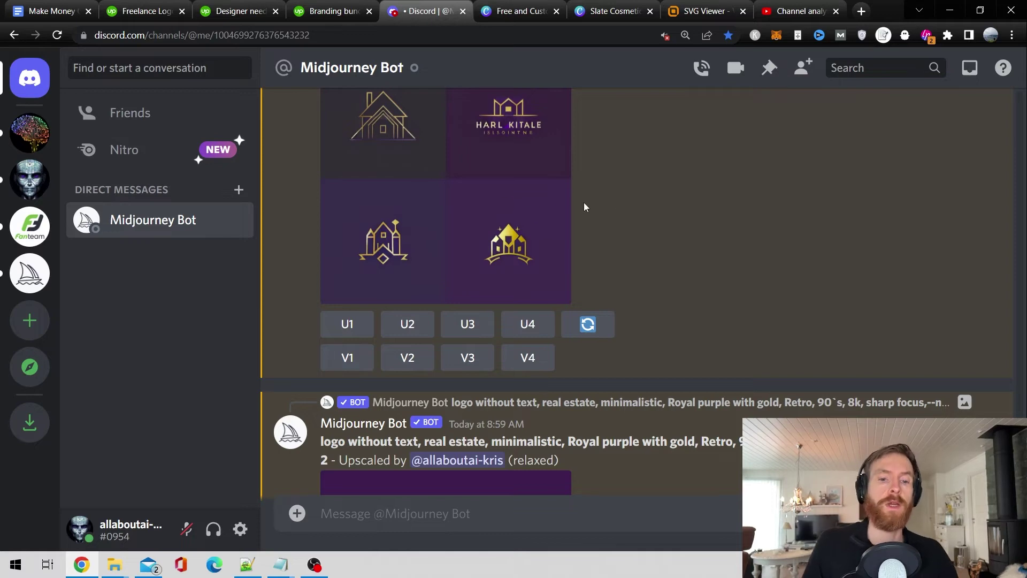
pyautogui.scroll(-6, 640, 217)
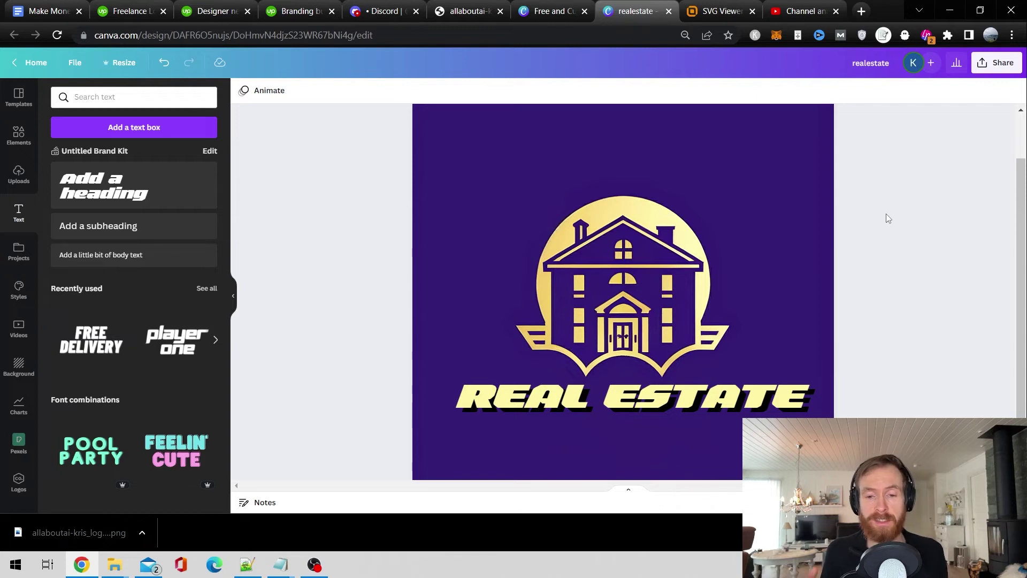
# Download the gold REAL ESTATE logo as realestate.png and return to the Upwork job.
pyautogui.click(995, 63)
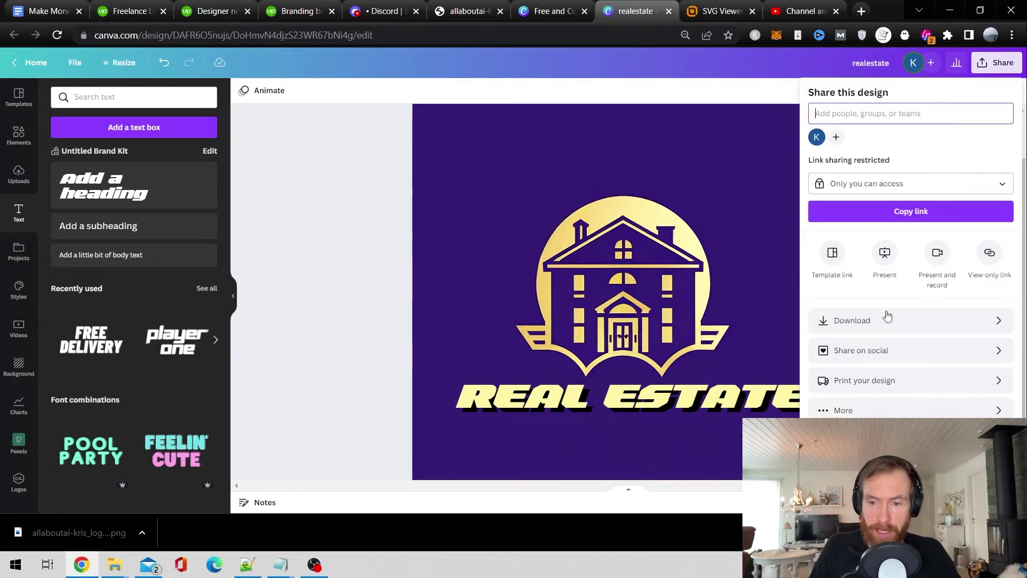
pyautogui.click(885, 320)
pyautogui.click(908, 283)
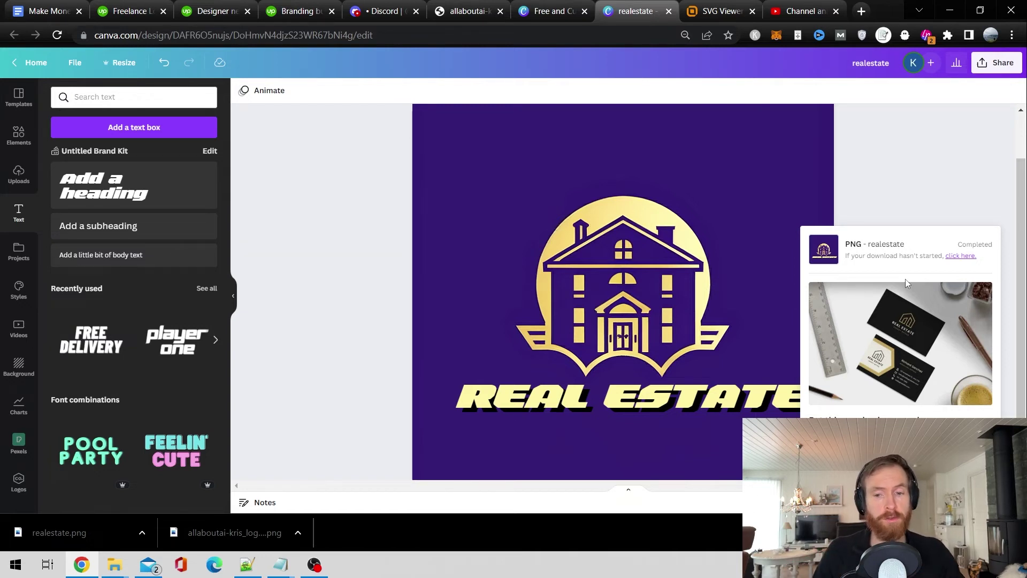
pyautogui.click(904, 182)
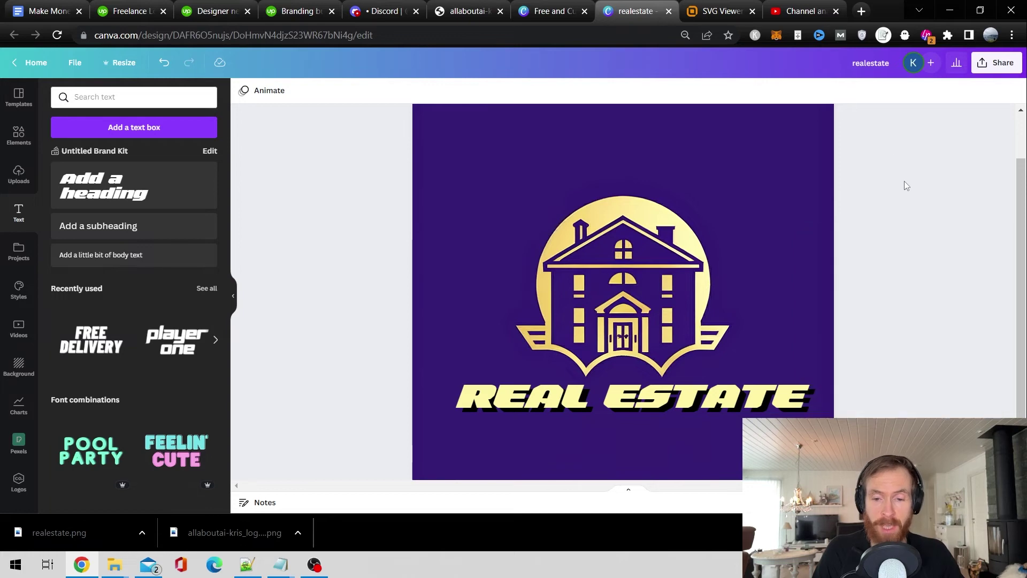
pyautogui.hotkey('ctrl', '4')
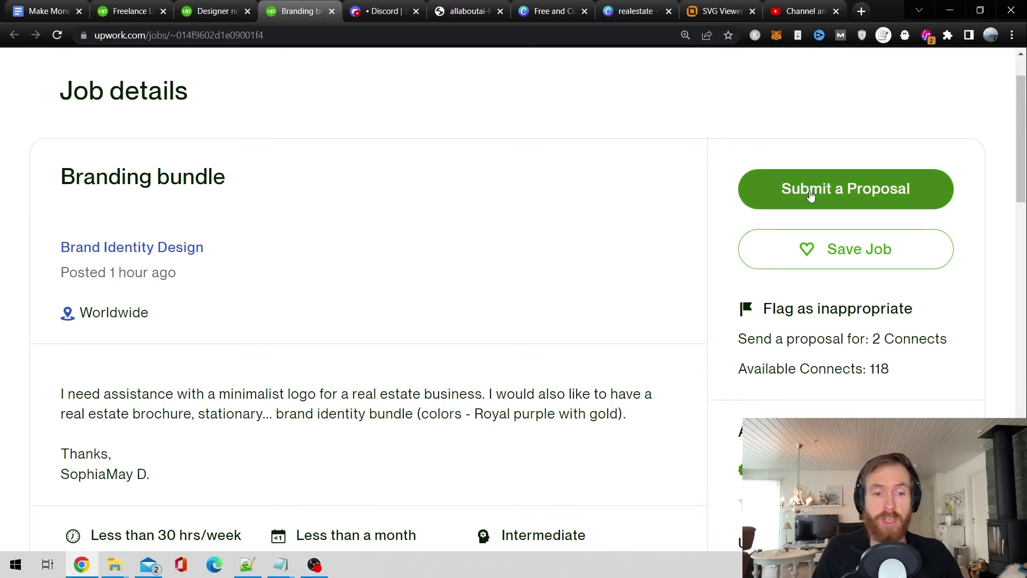
# Start a proposal for the Branding bundle job with the cover letter 'Logo'.
pyautogui.click(837, 193)
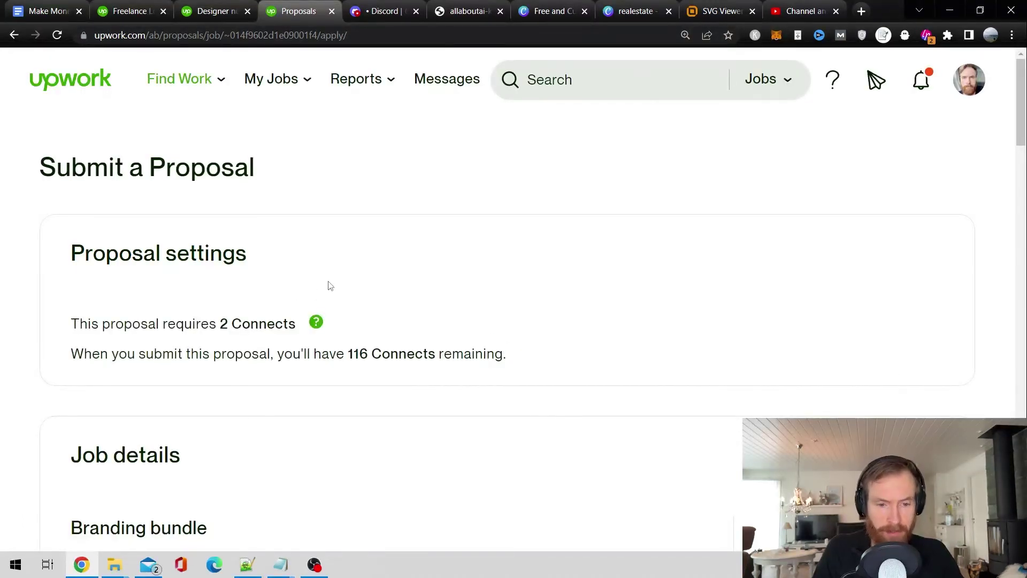
pyautogui.scroll(-9, 330, 286)
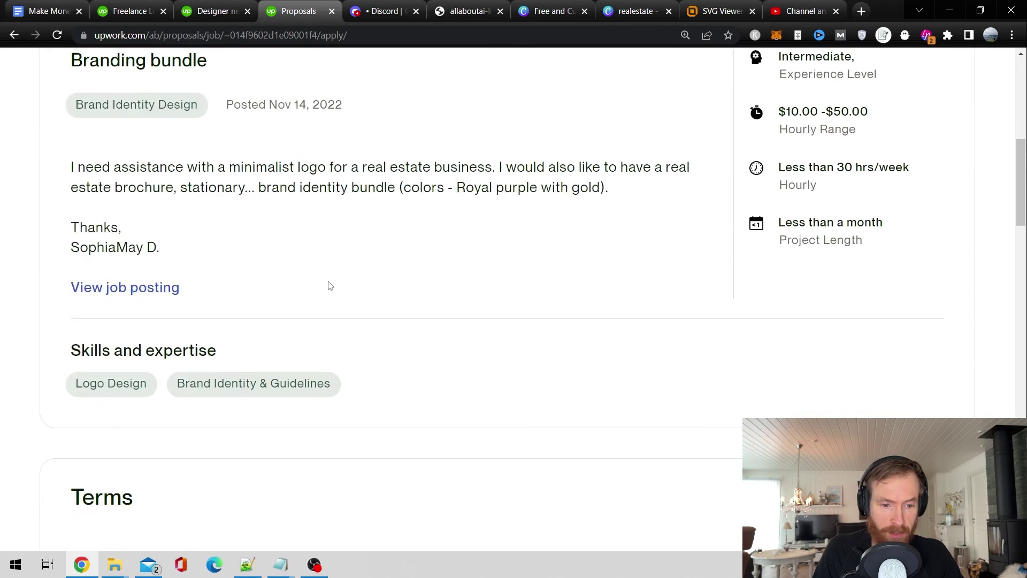
pyautogui.scroll(-7, 330, 285)
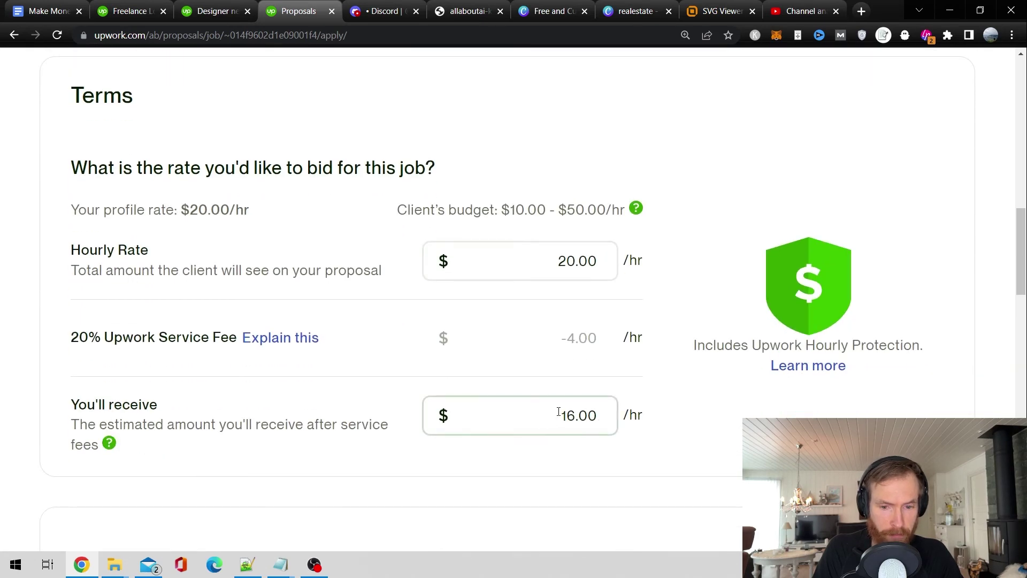
pyautogui.scroll(-9, 273, 303)
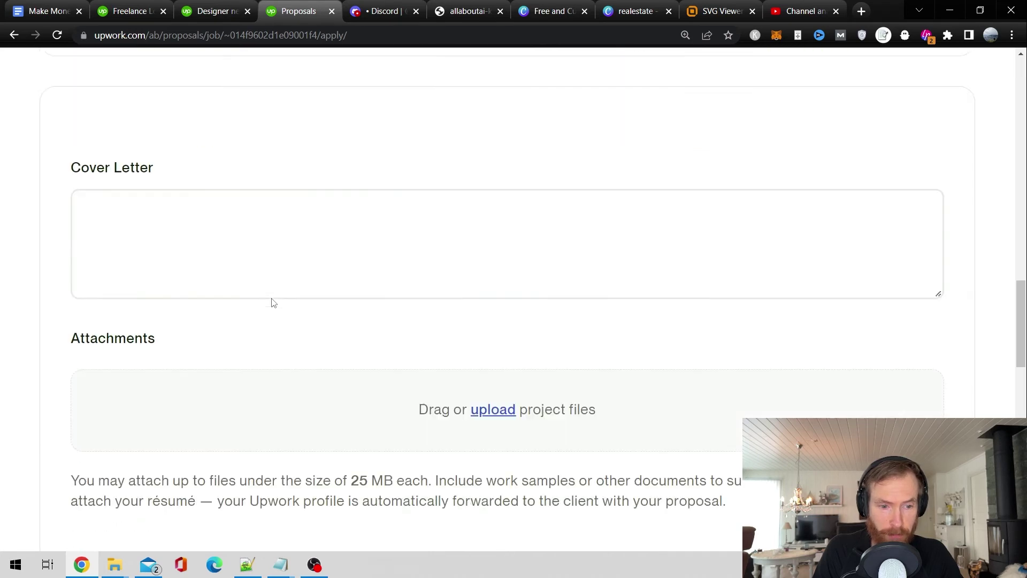
pyautogui.click(201, 186)
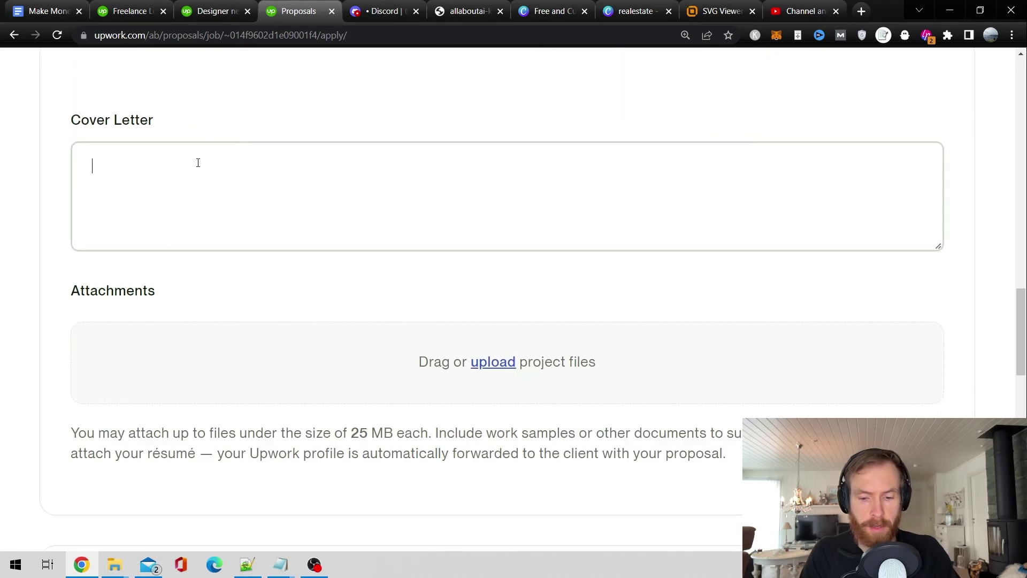
pyautogui.write('Logo')
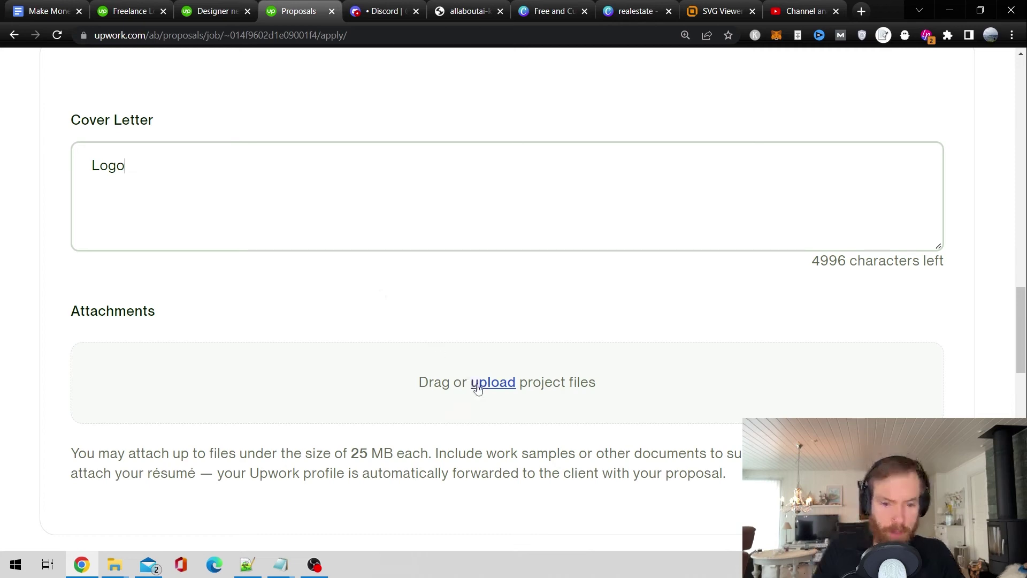
# Attach realestate.png and send the proposal for 2 Connects.
pyautogui.click(492, 382)
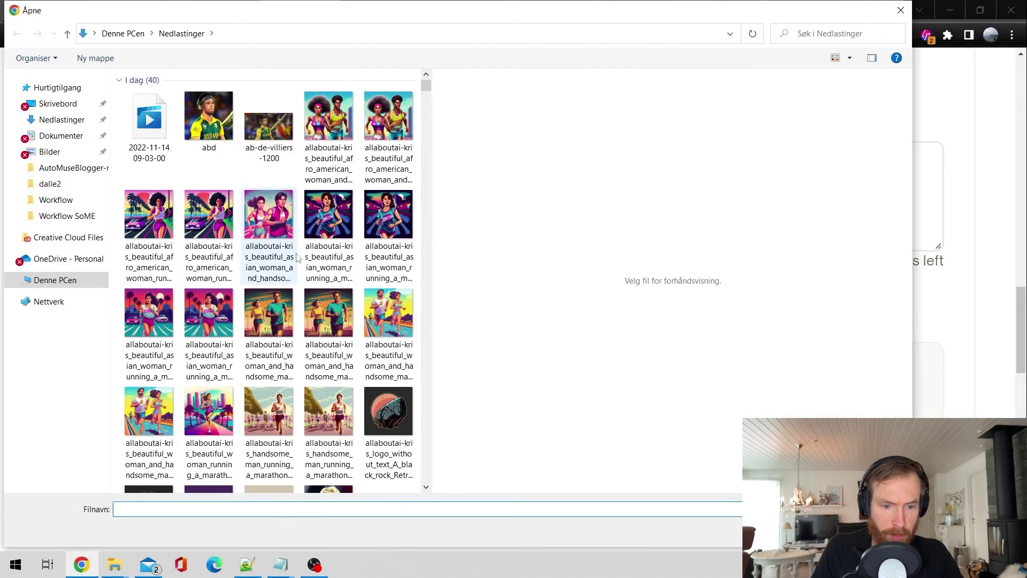
pyautogui.doubleClick(260, 219)
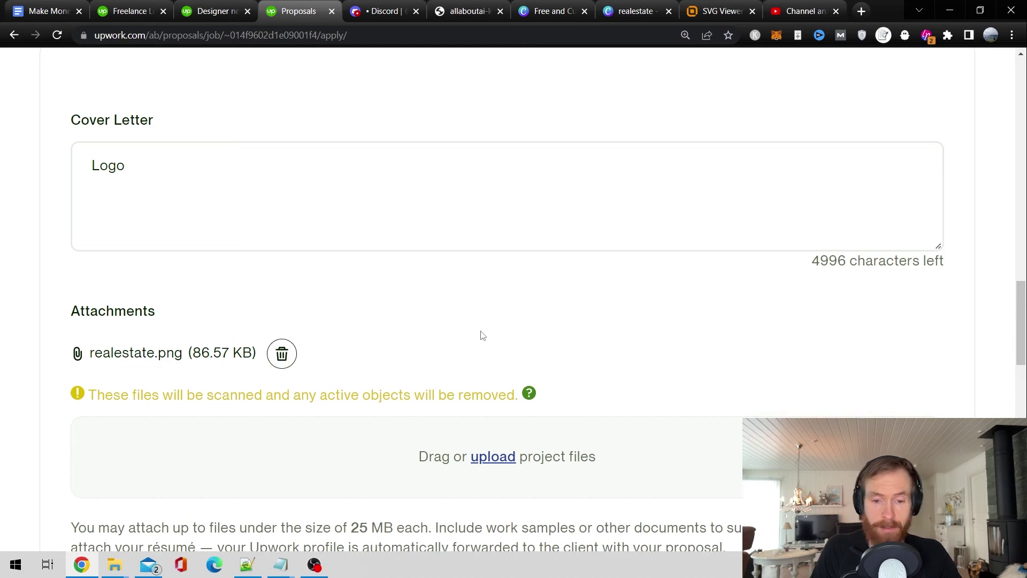
pyautogui.scroll(-9, 482, 337)
pyautogui.scroll(-2, 473, 323)
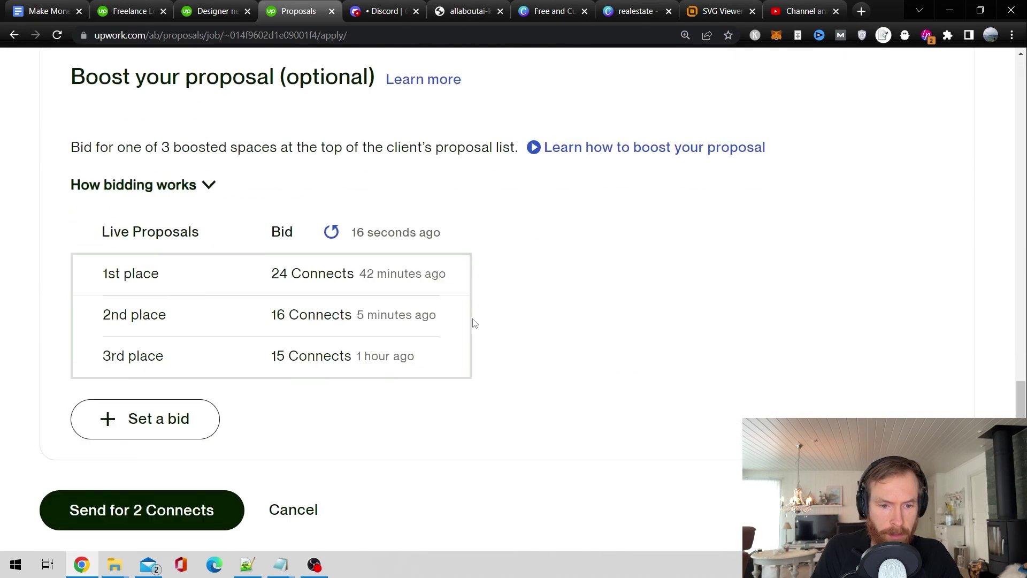
pyautogui.click(192, 510)
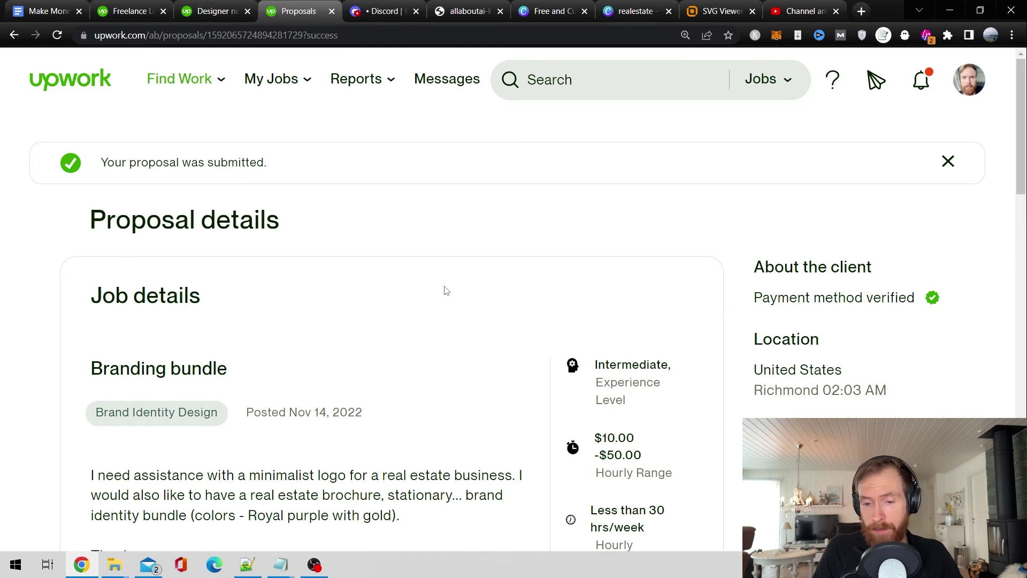
pyautogui.scroll(-2, 402, 266)
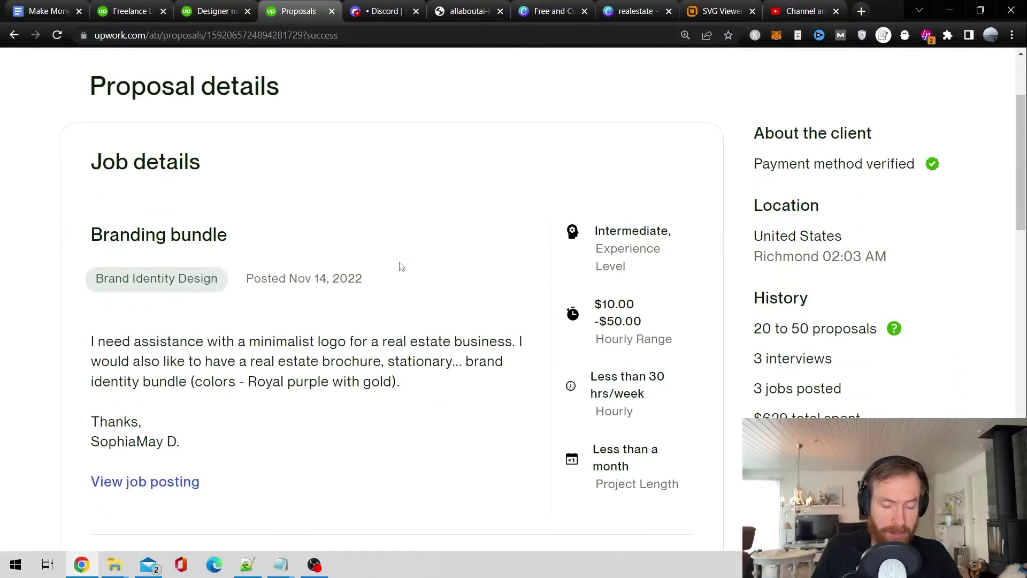